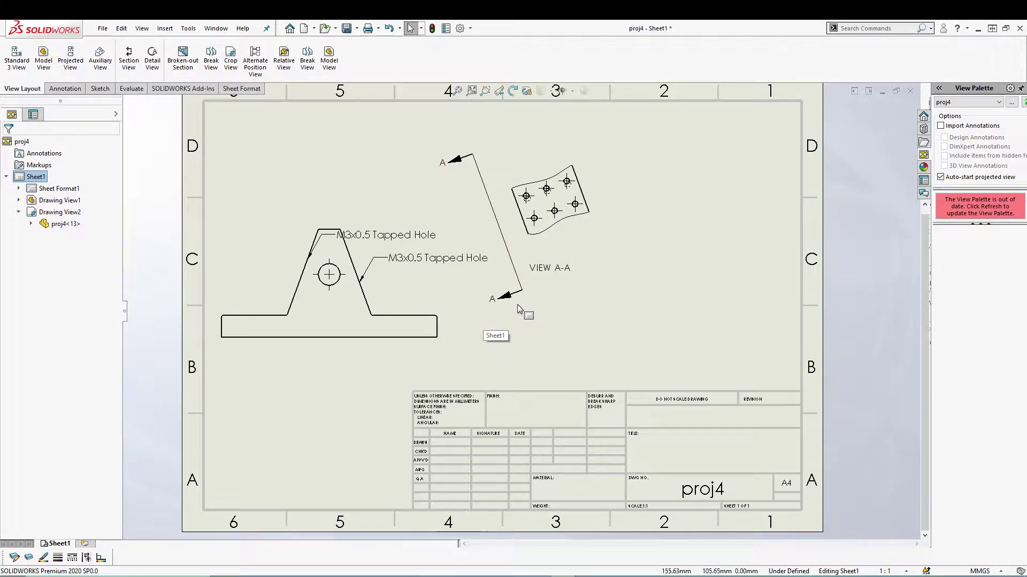
Select the A-A view arrow line and close the proj4 drawing window.
click(511, 262)
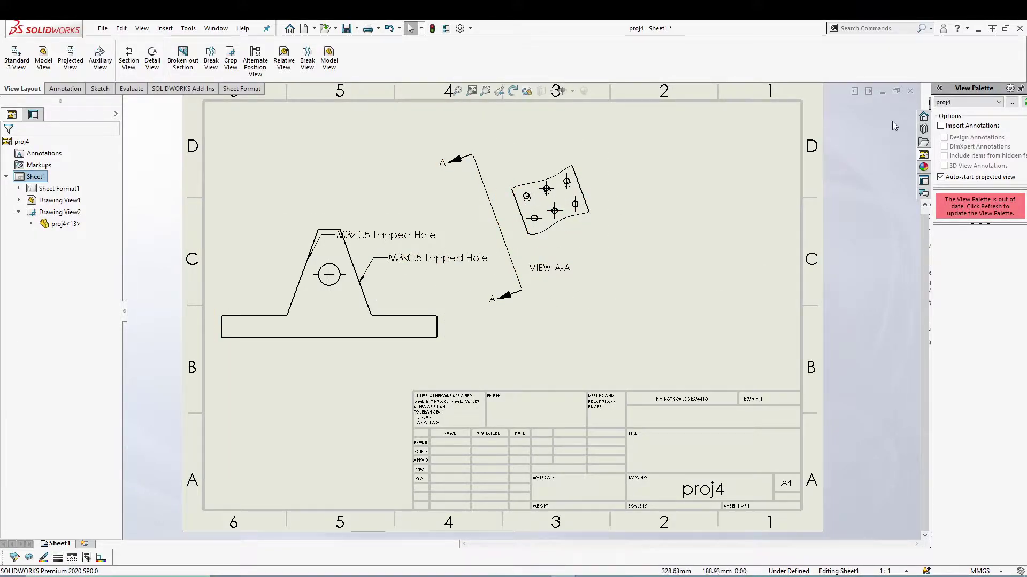
click(910, 91)
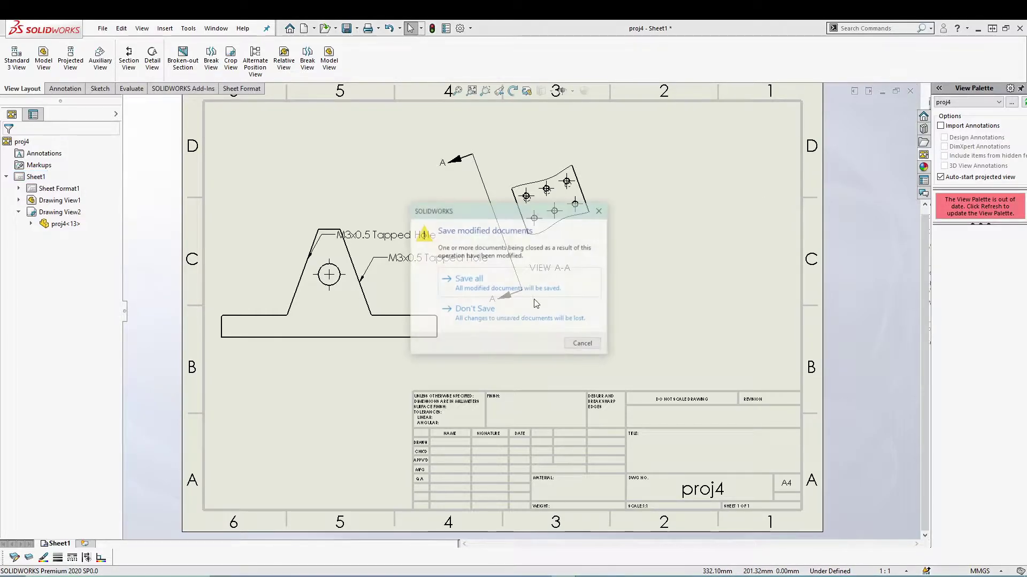
Discard the changes and make a new A4 (ANSI) Landscape drawing from the proj4 part.
click(535, 309)
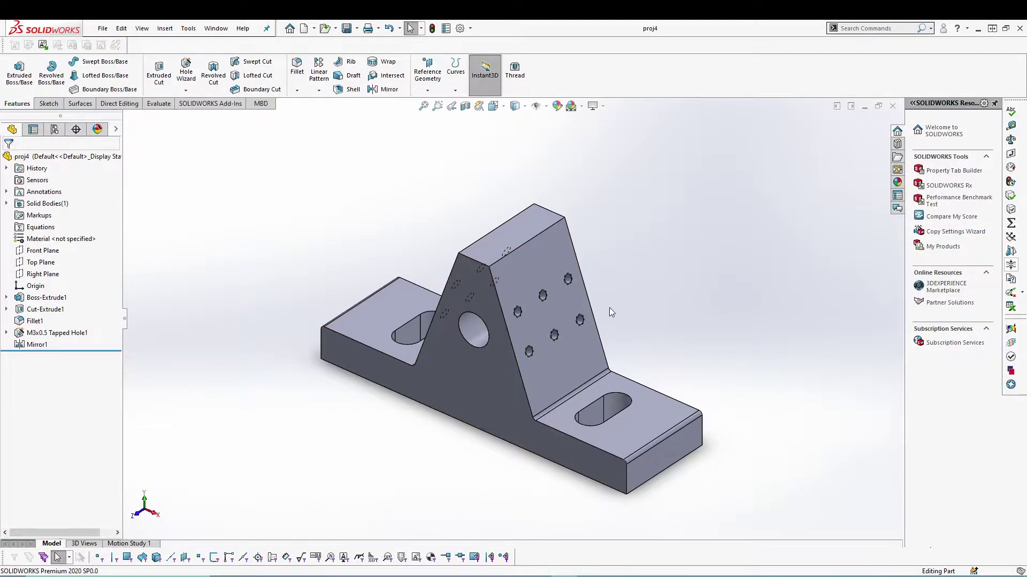
mouse_move(611, 312)
middle_down()
mouse_move(593, 307)
mouse_move(646, 300)
mouse_move(630, 312)
middle_up()
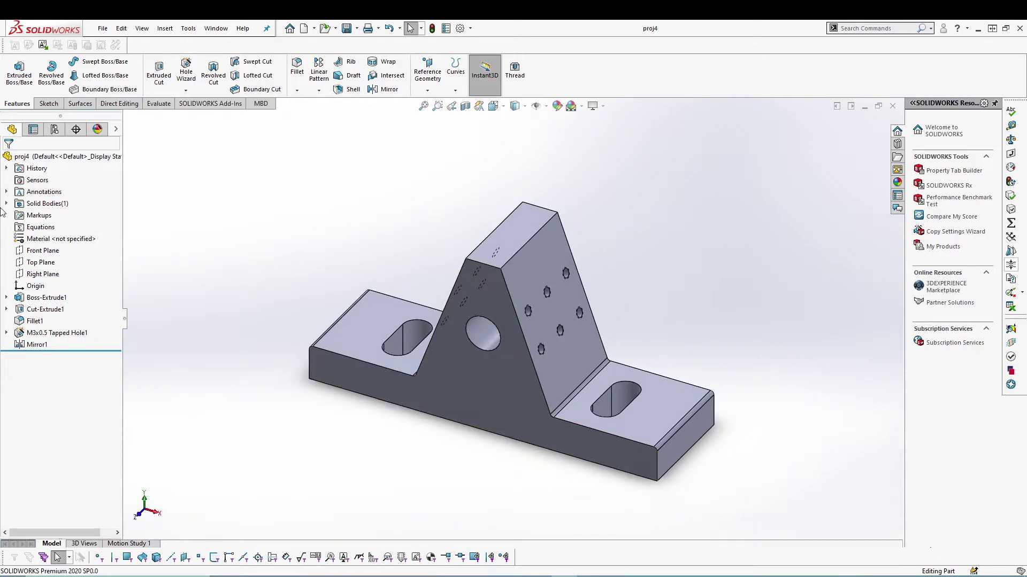
click(101, 29)
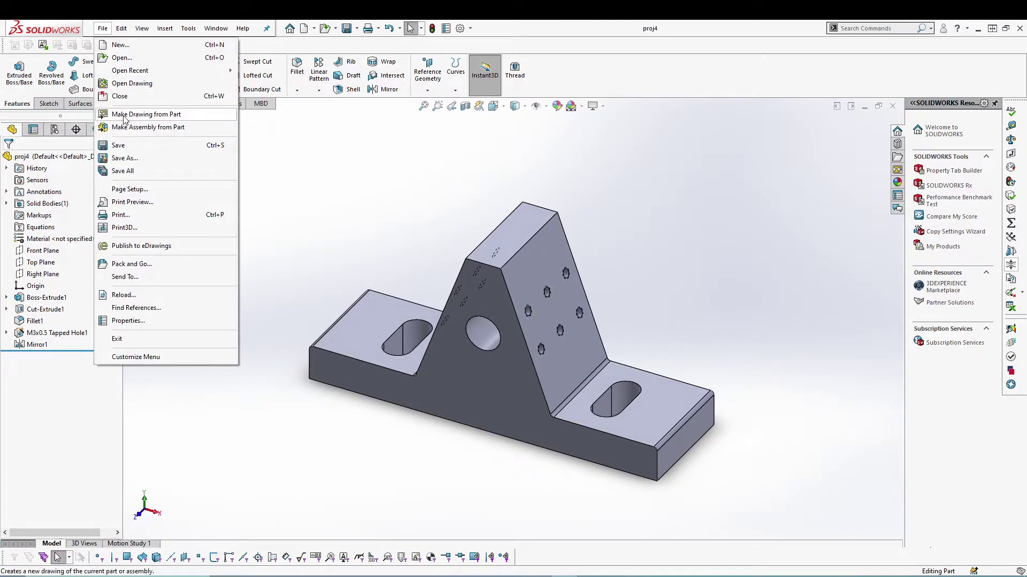
click(124, 116)
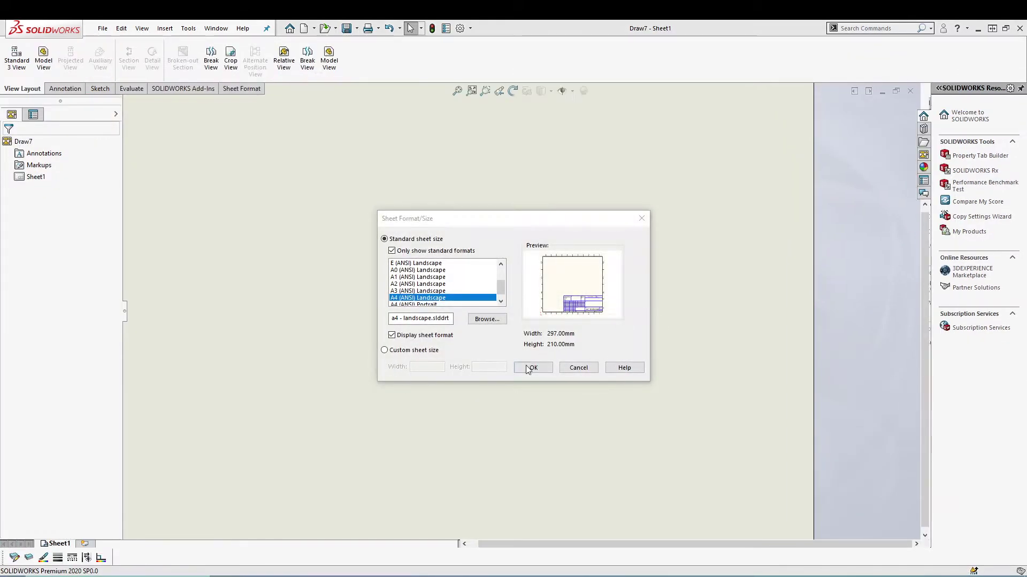
click(533, 368)
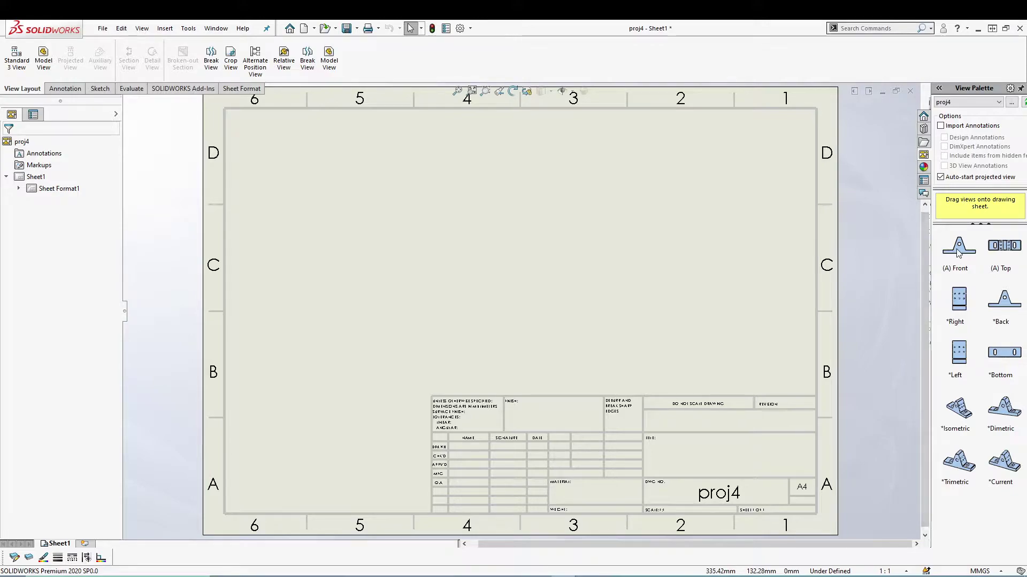
Place the (A) Front view with its M3x0.5 tapped-hole callouts and move it toward the sheet centre.
drag(958, 254, 322, 243)
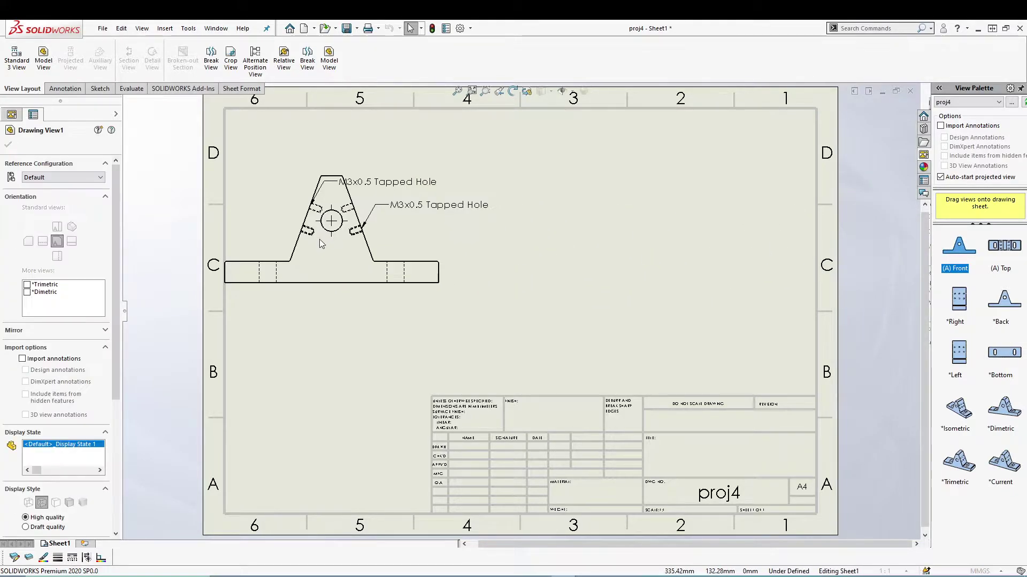
click(158, 233)
click(7, 145)
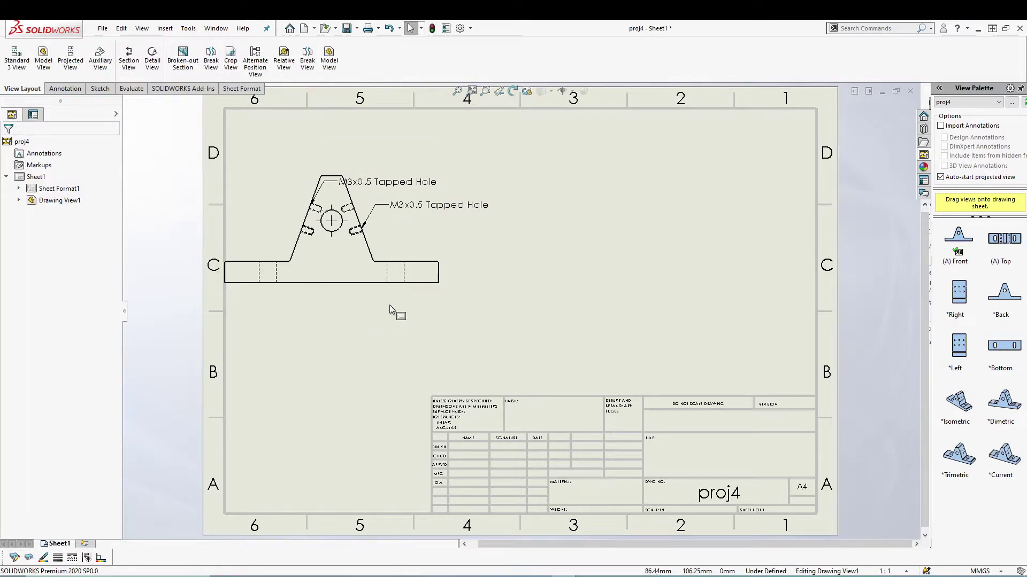
click(378, 273)
click(334, 283)
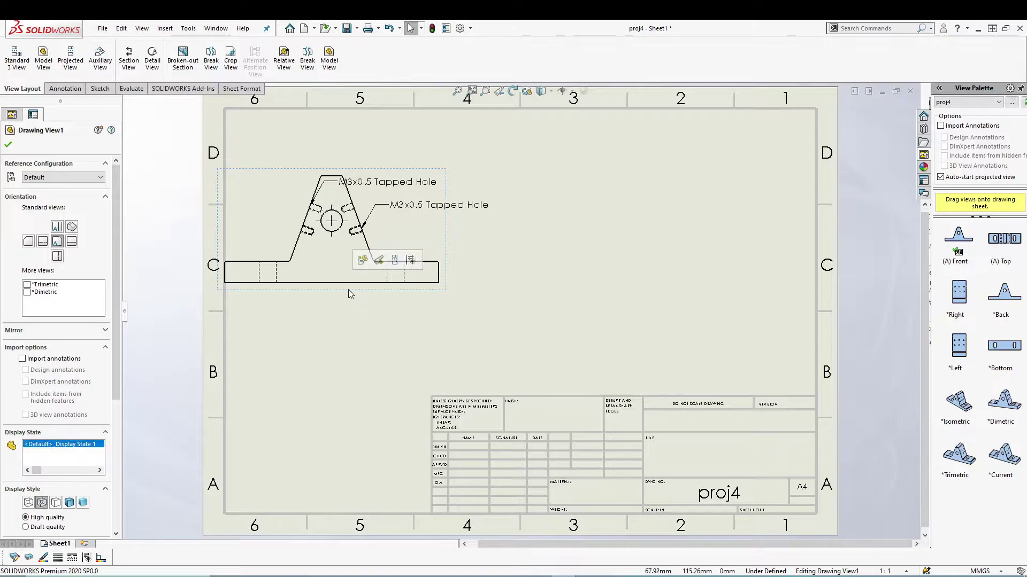
mouse_move(348, 290)
mouse_down()
mouse_move(398, 307)
mouse_move(402, 372)
mouse_up()
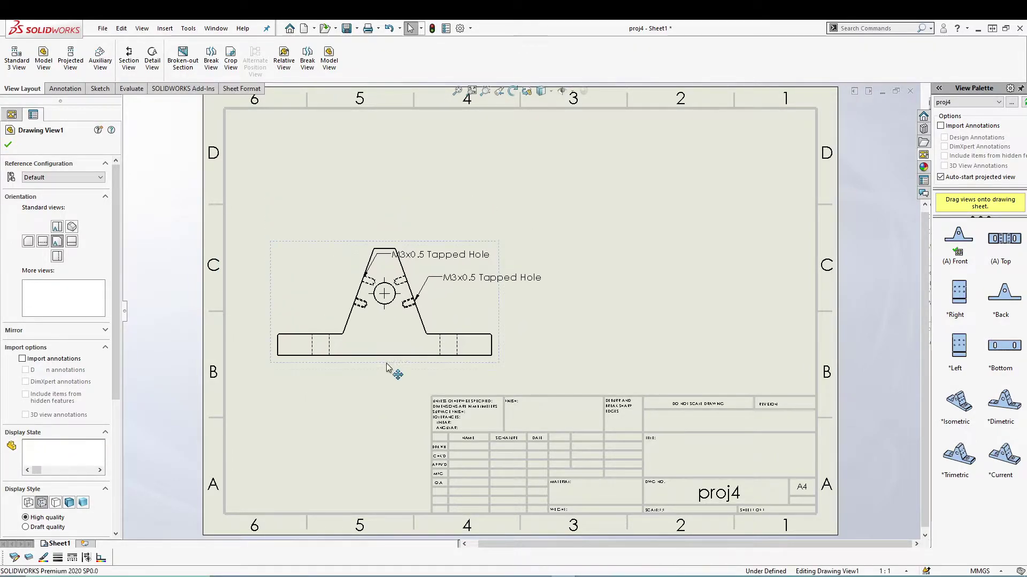
Create auxiliary VIEW A from the front view's slanted edge, placed at the upper right.
click(100, 59)
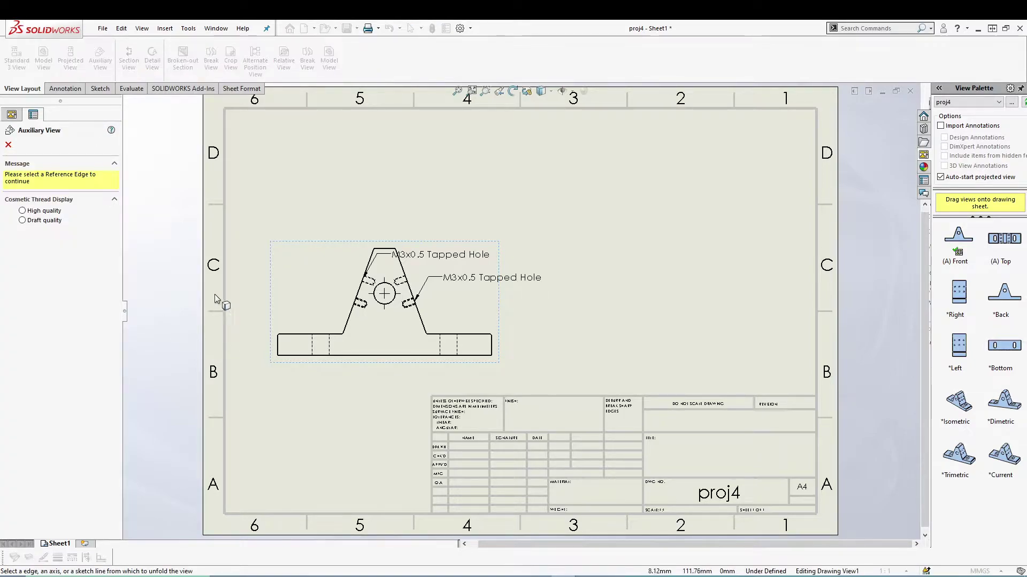
click(420, 320)
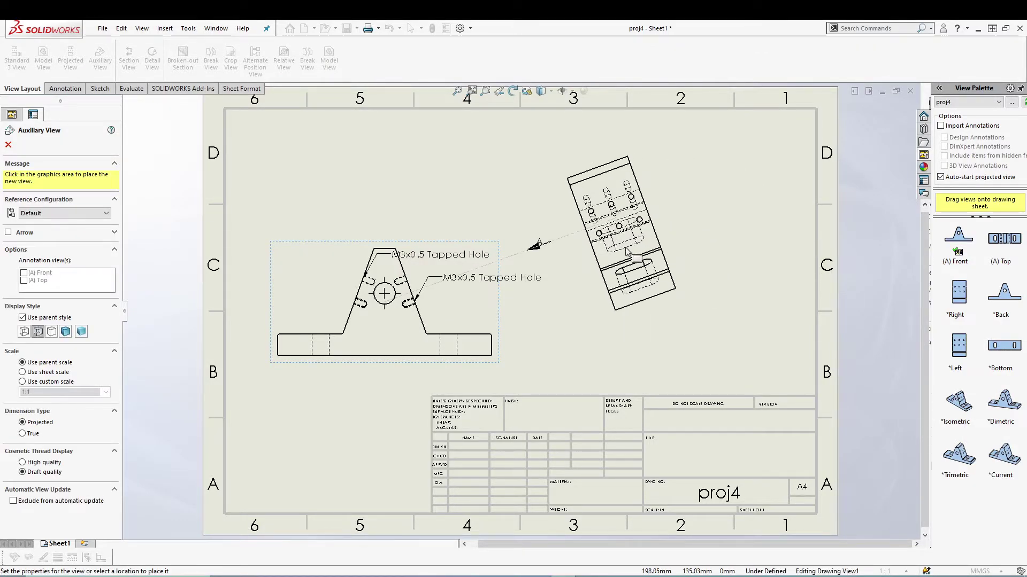
click(601, 245)
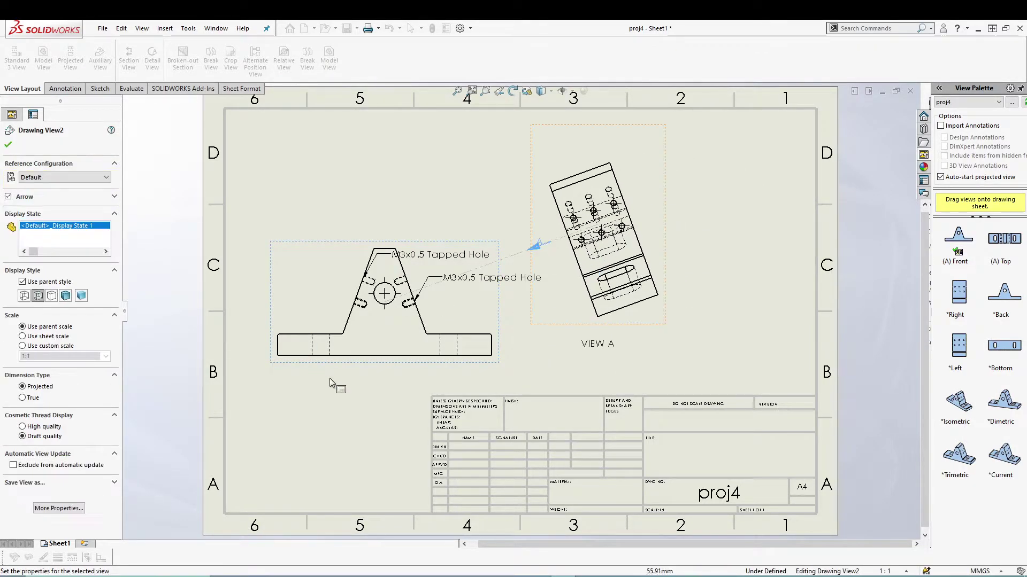
click(8, 144)
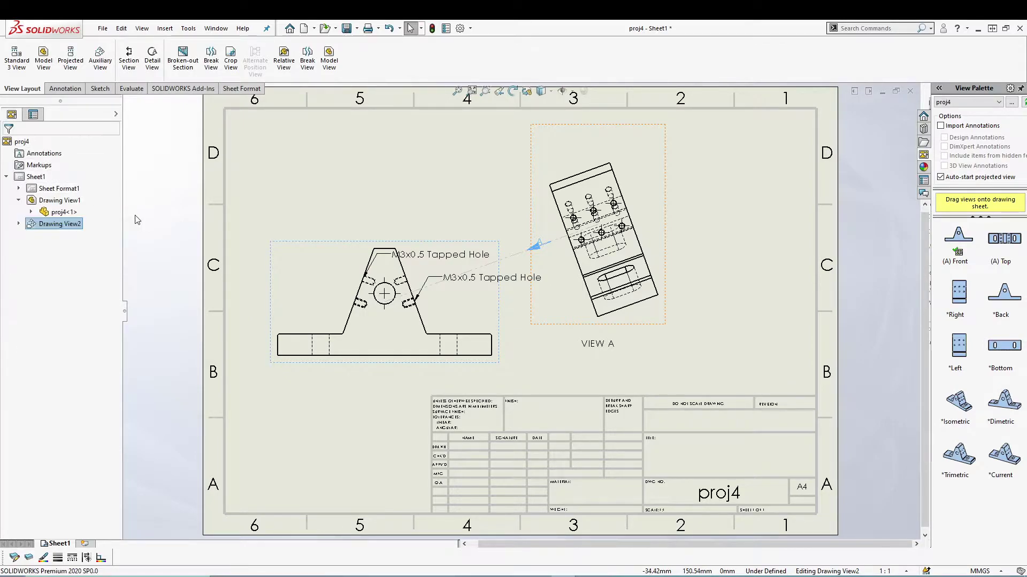
Set VIEW A's display style to Hidden Lines Removed.
click(601, 138)
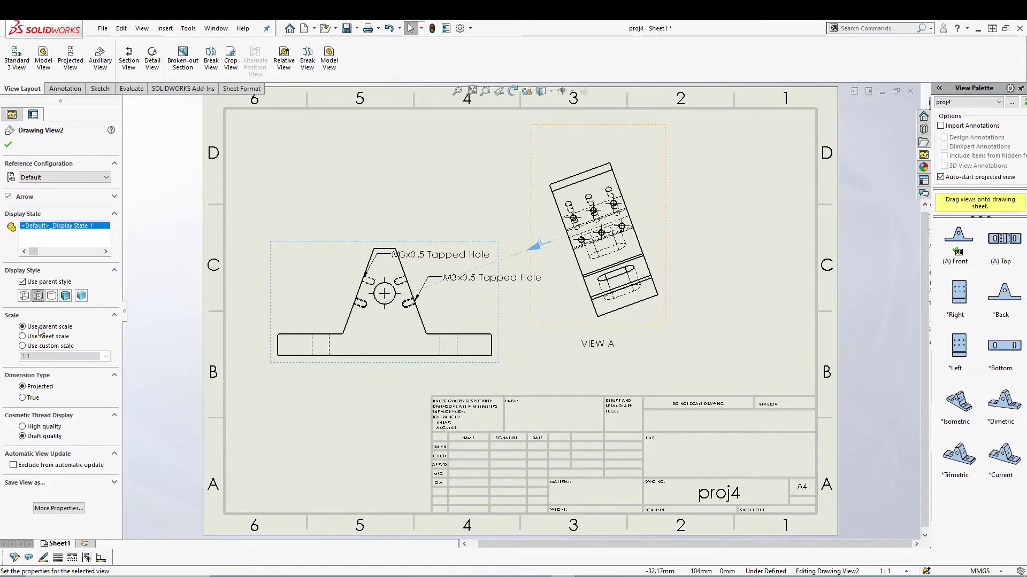
click(52, 297)
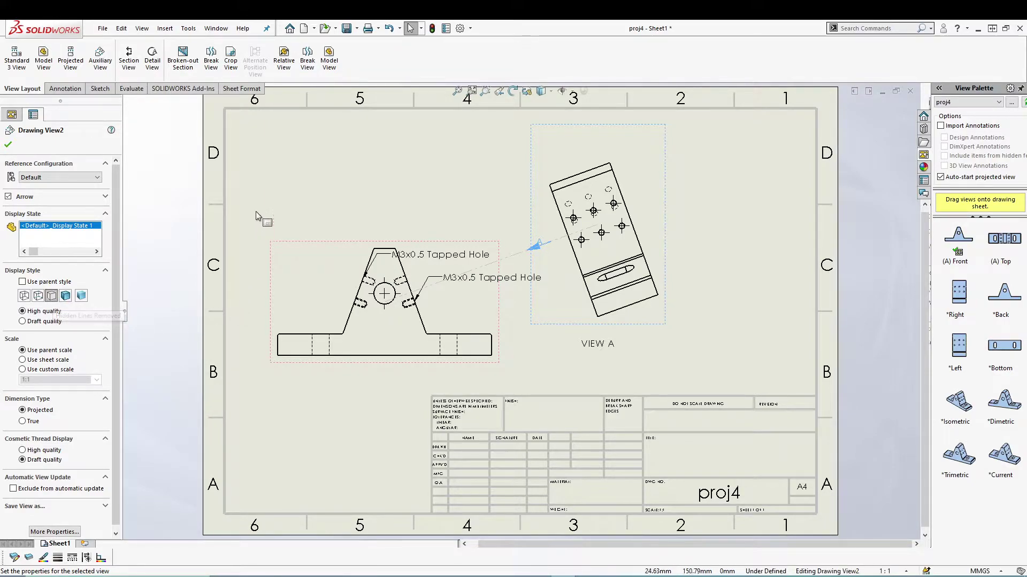
click(196, 367)
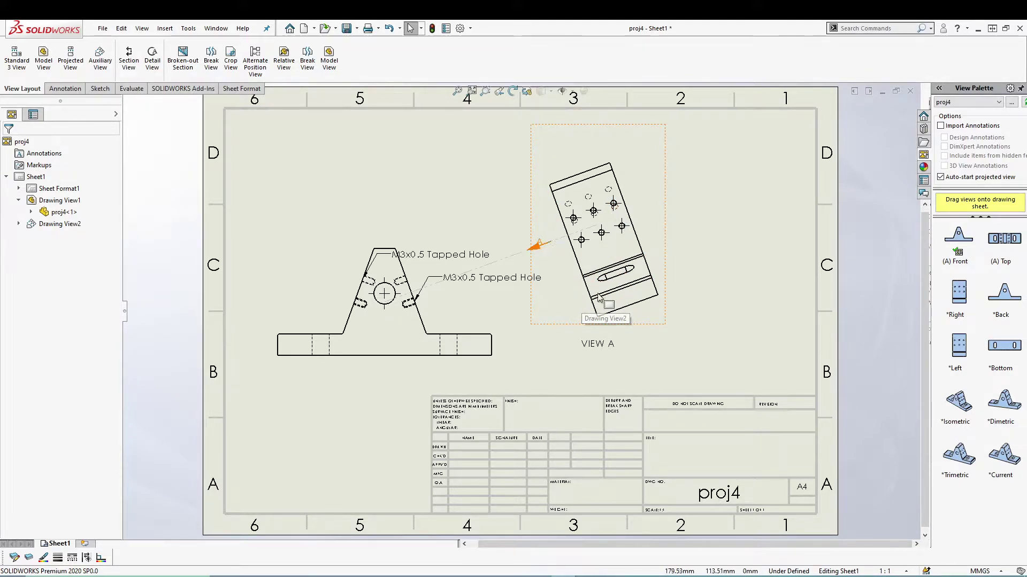
click(540, 202)
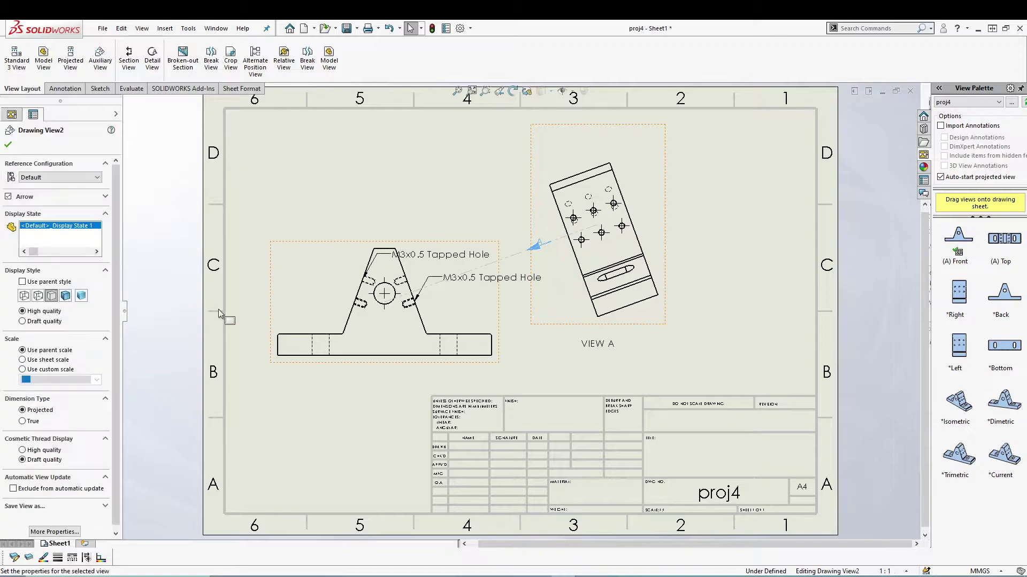
click(38, 295)
click(24, 297)
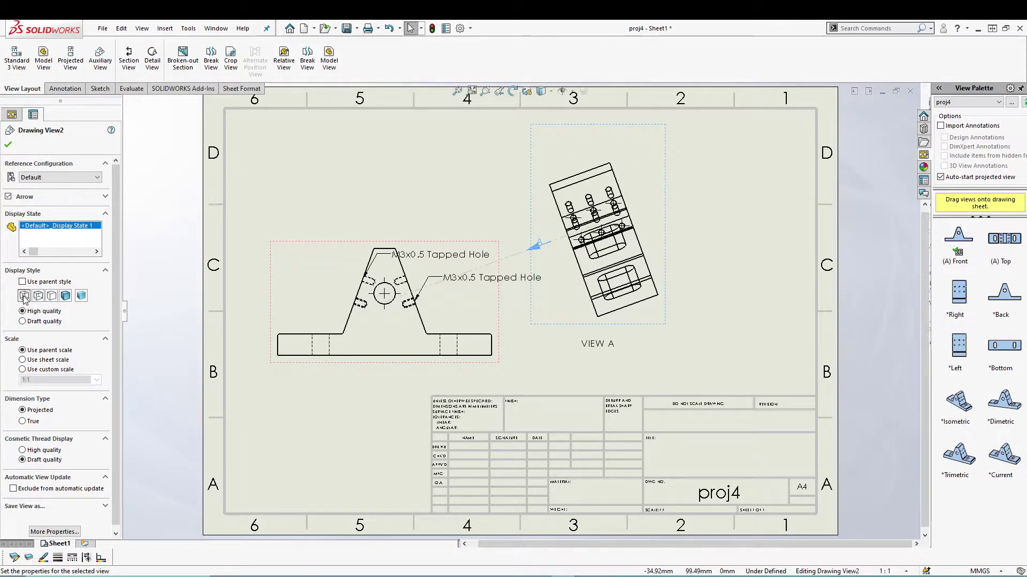
click(51, 295)
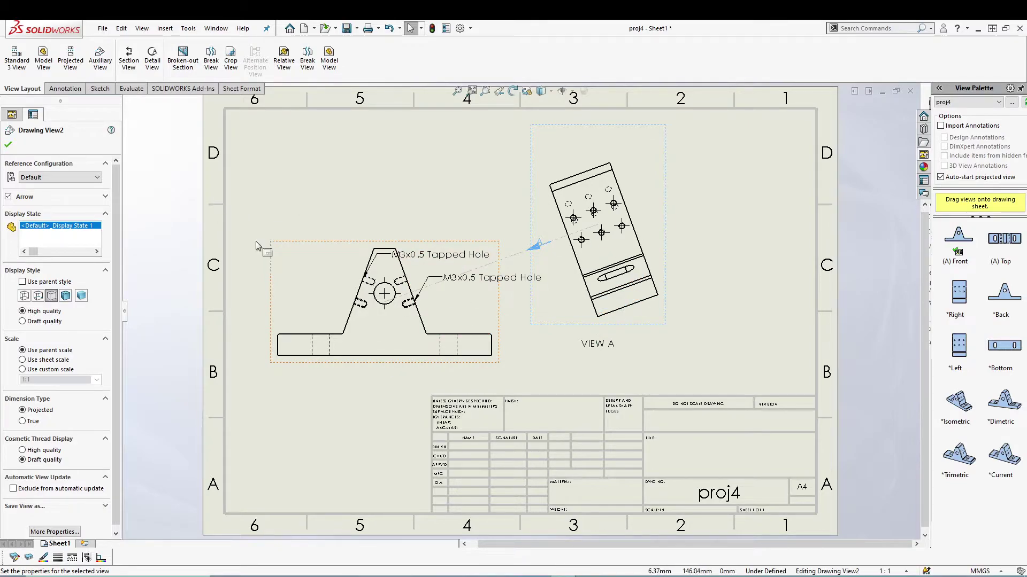
Set the document's auxiliary view standard to ANSI so the label reads VIEW A-A.
click(182, 31)
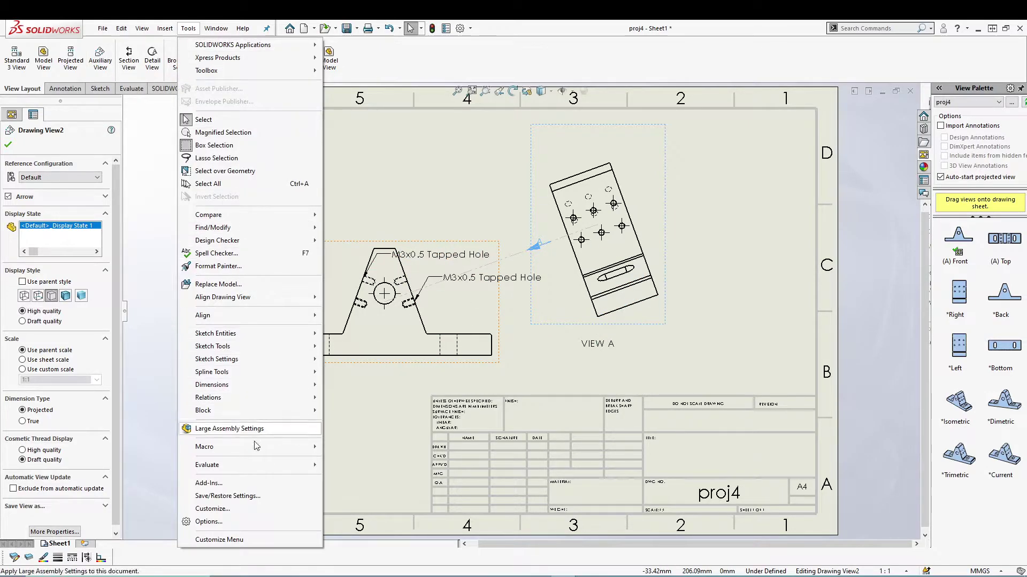
click(235, 521)
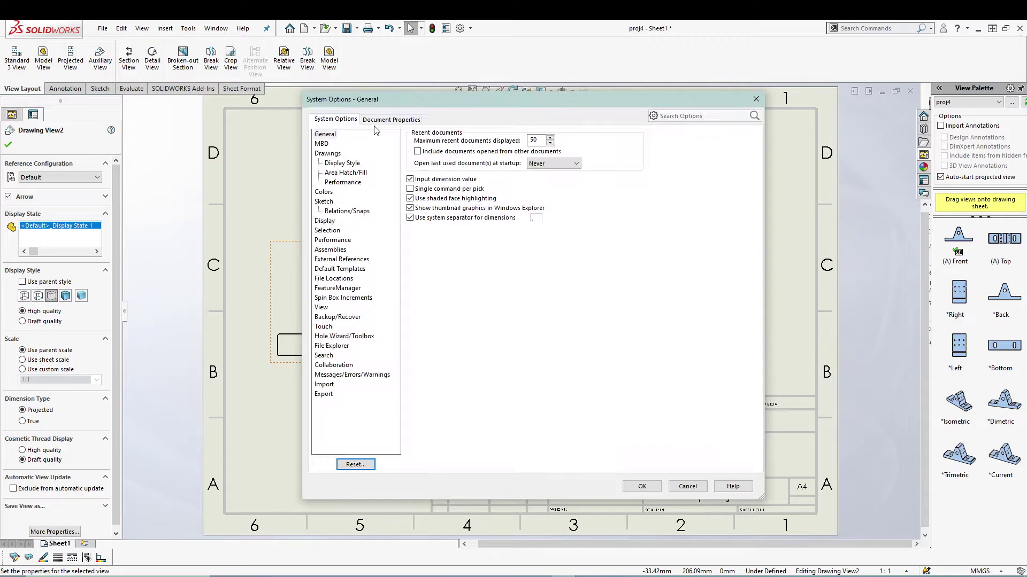
click(388, 120)
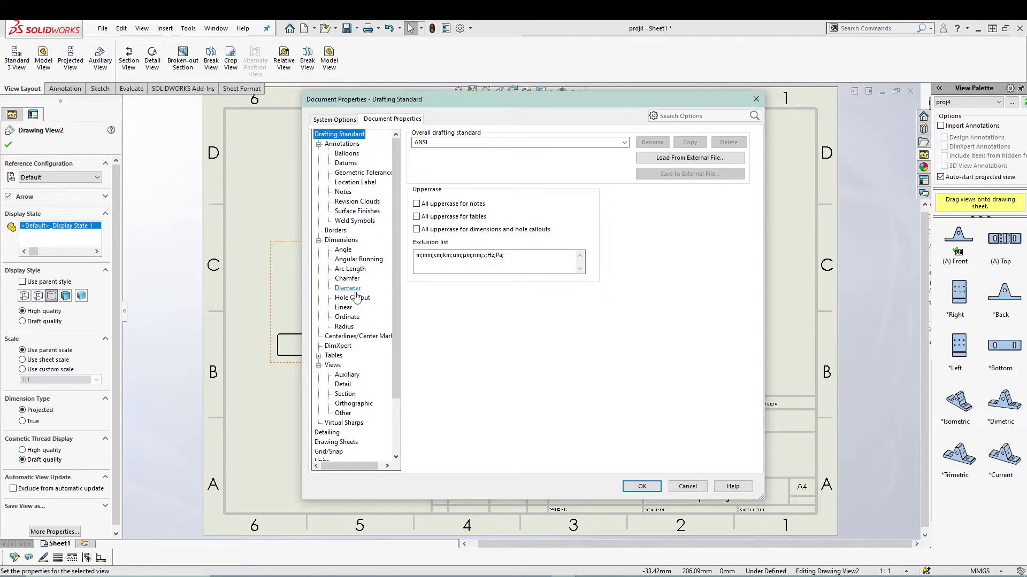
click(343, 375)
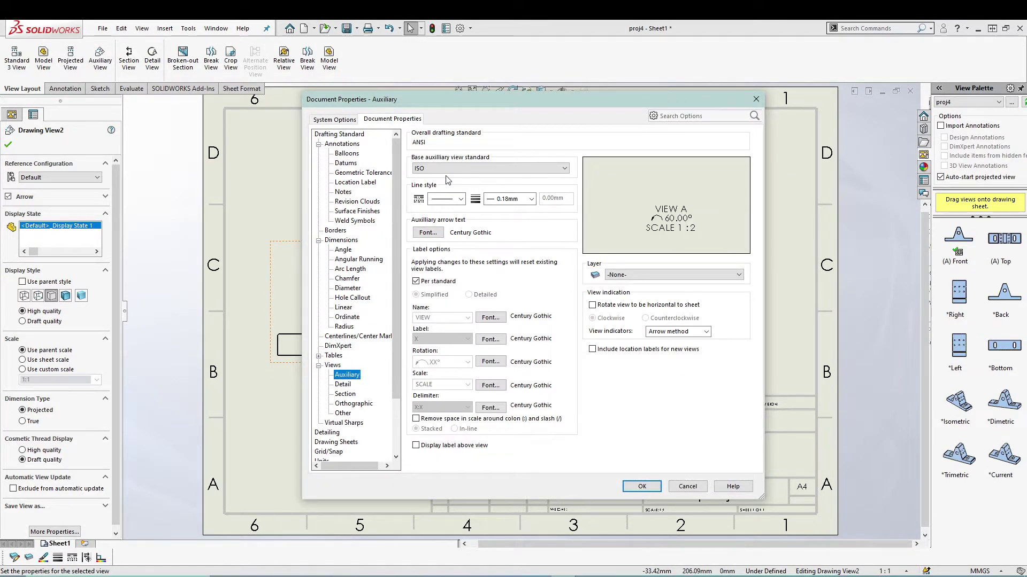
click(448, 168)
click(447, 178)
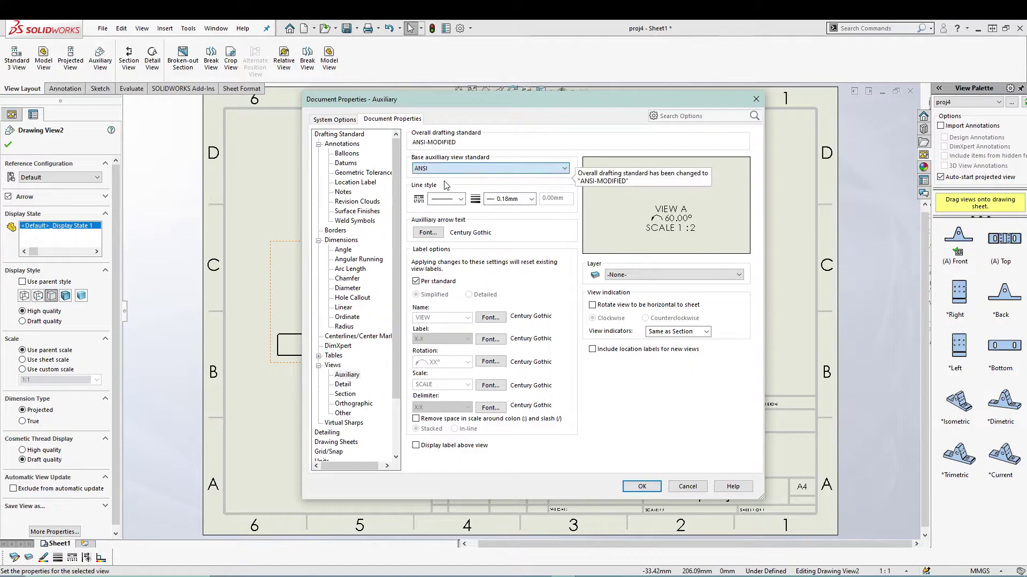
click(642, 486)
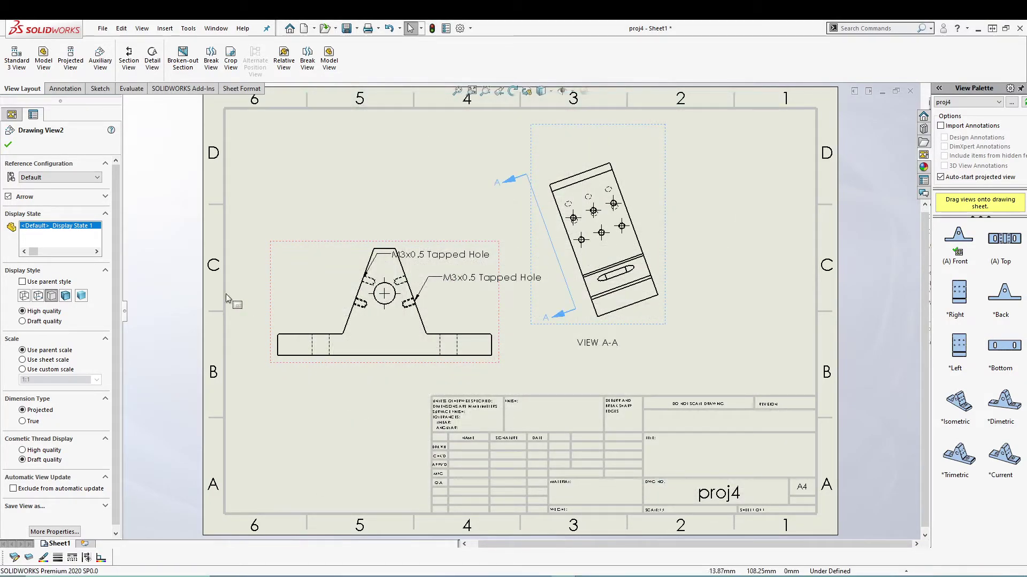
click(171, 213)
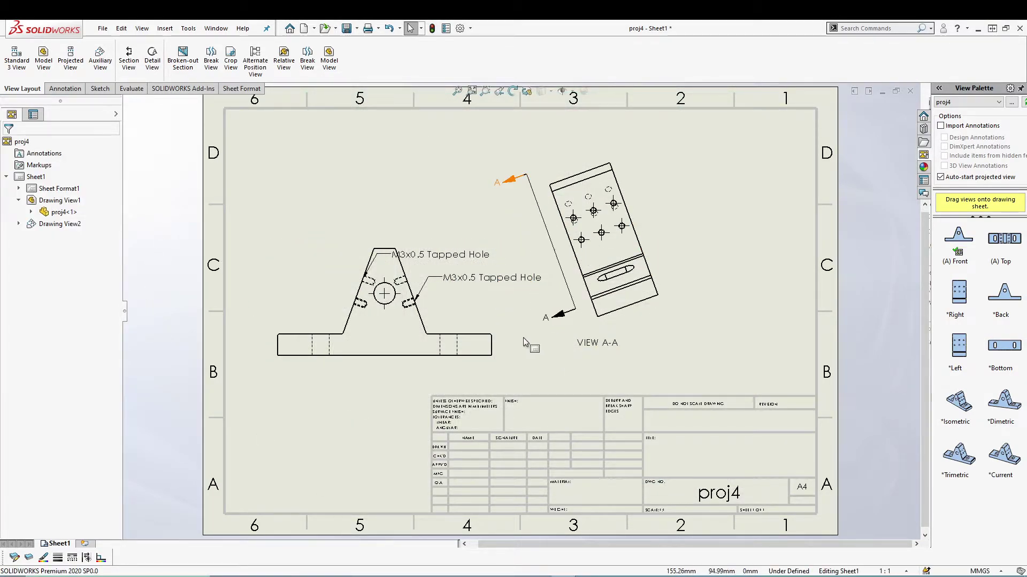
Nudge VIEW A-A up and right, then start Insert > Drawing View > Crop.
drag(671, 268, 687, 261)
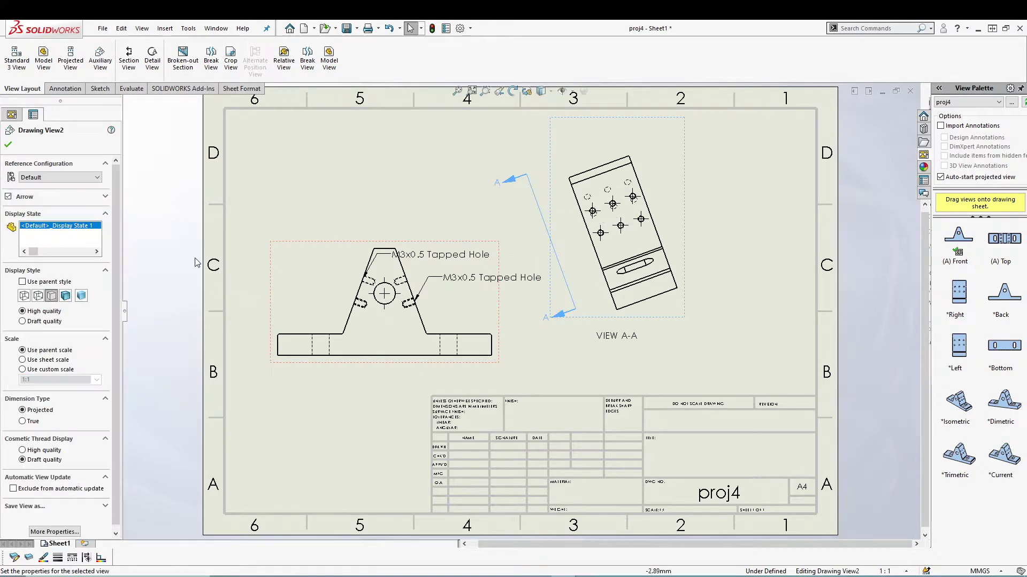
click(175, 273)
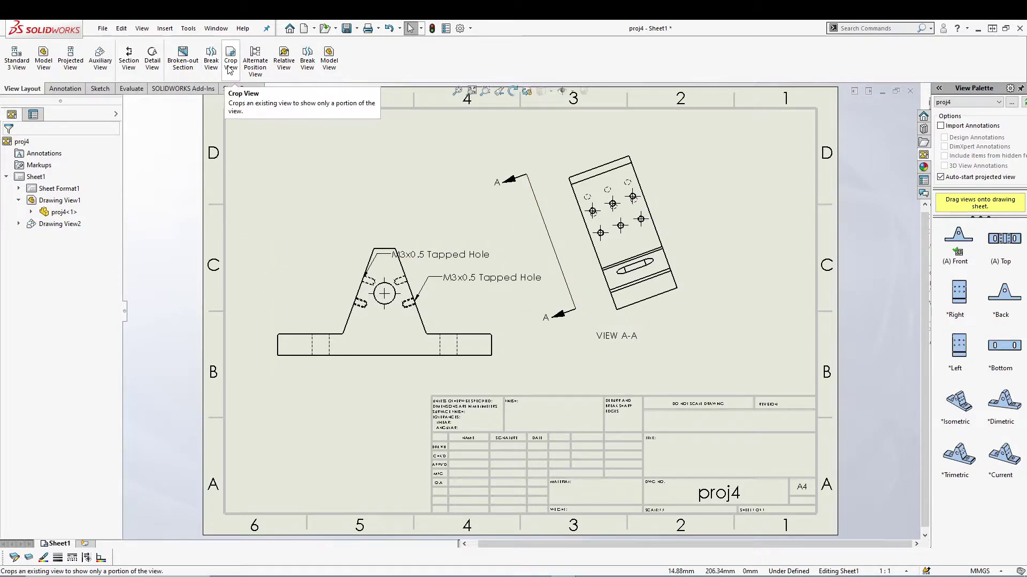
click(164, 28)
mouse_move(218, 63)
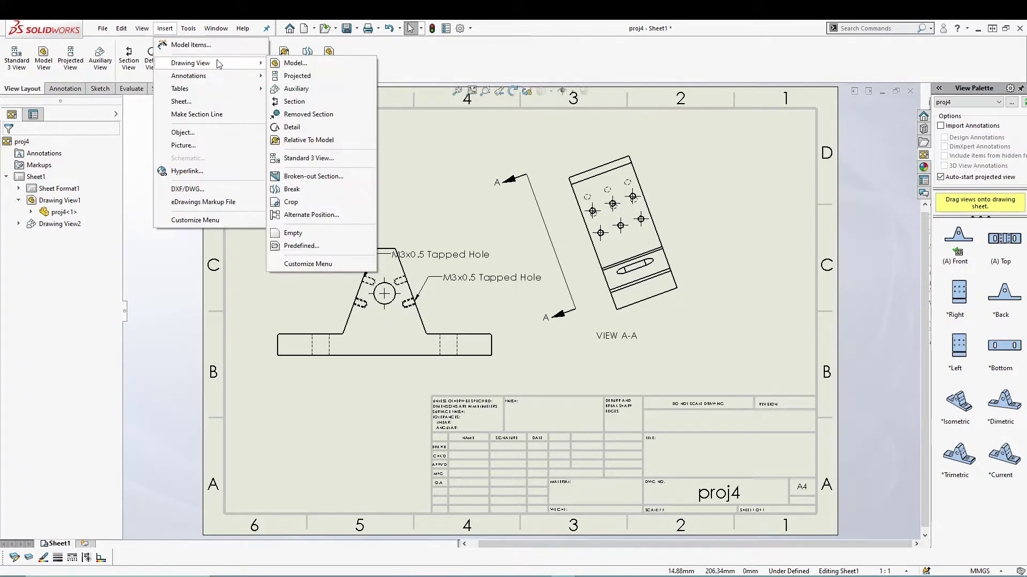
click(302, 202)
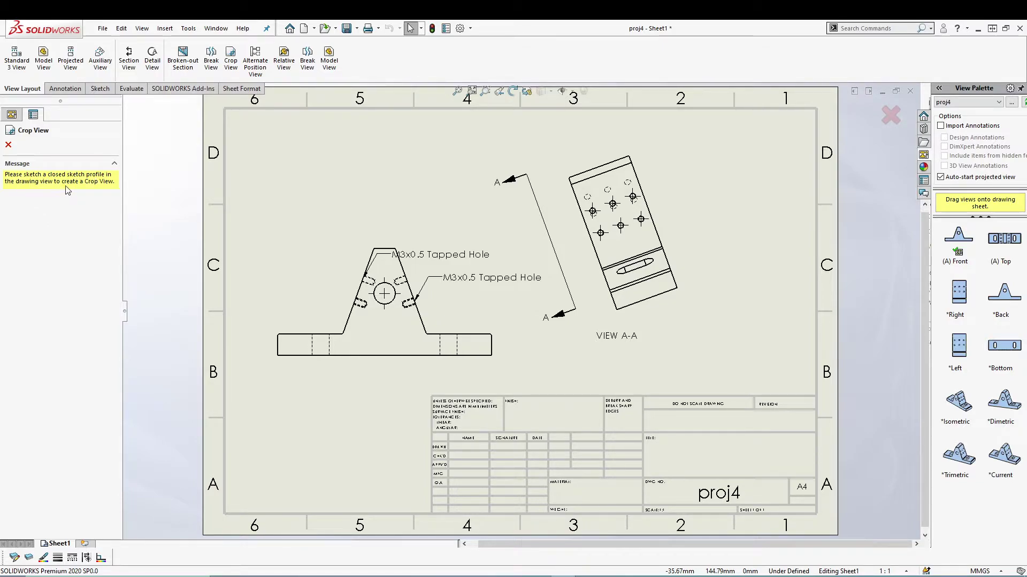
Sketch a spline around the tapped holes in VIEW A-A, ending near its start point.
click(100, 89)
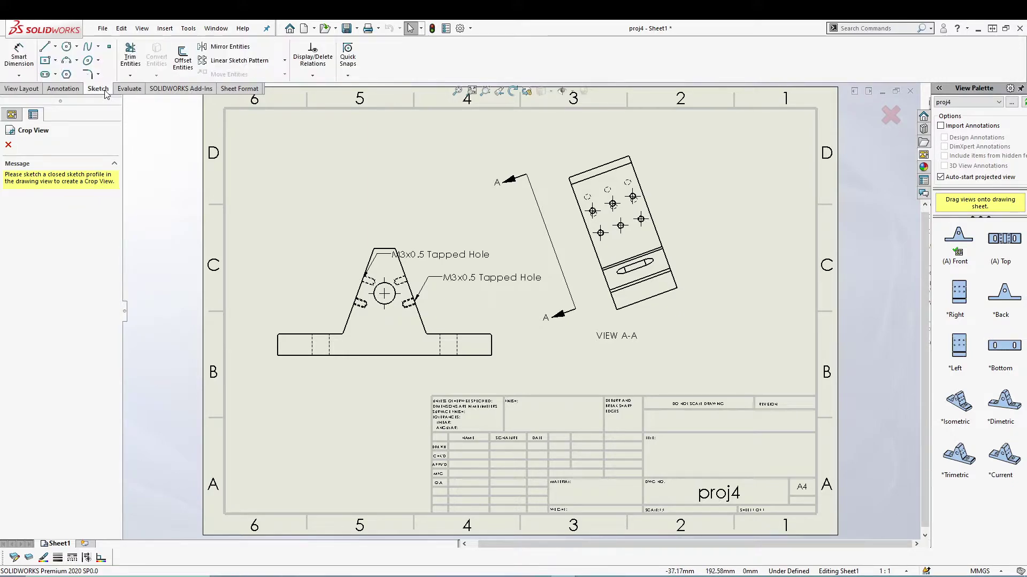
click(88, 48)
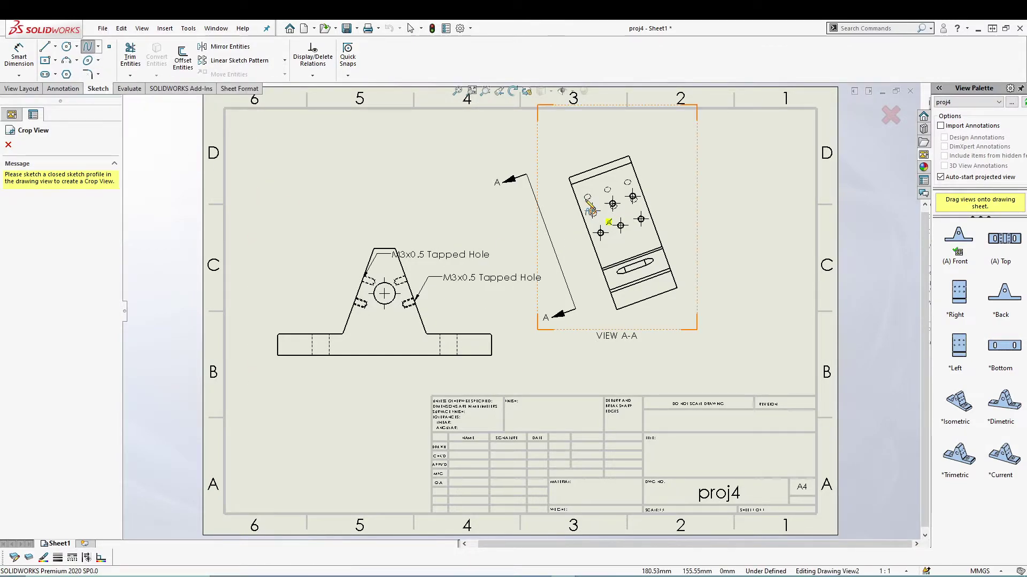
scroll(591, 213, down, 8)
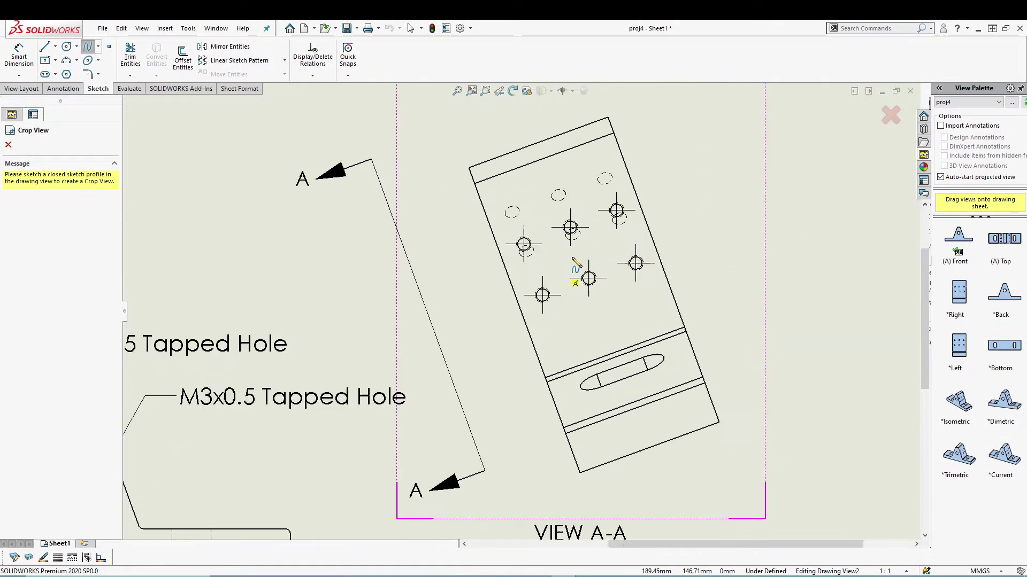
scroll(576, 264, down, 1)
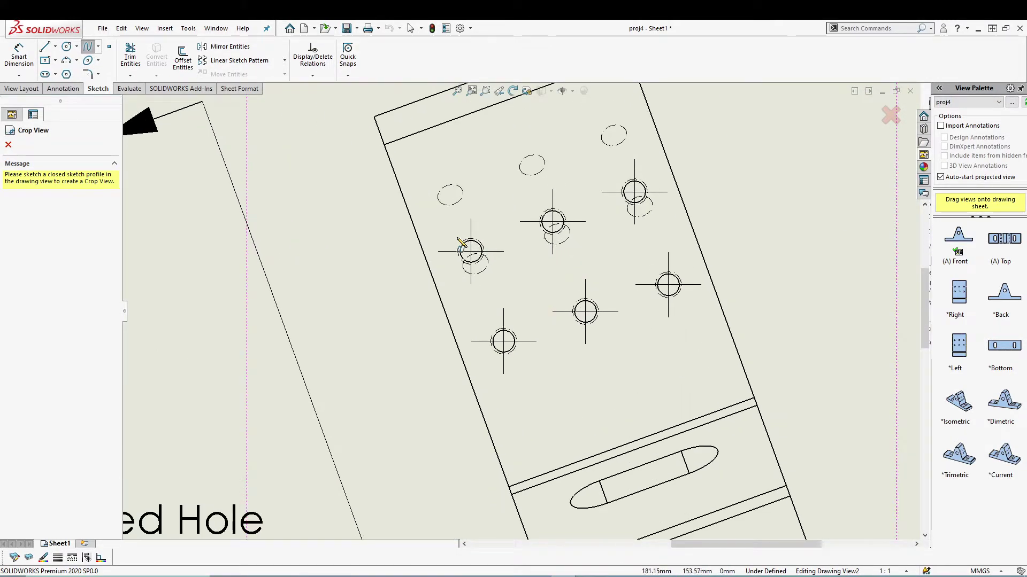
click(380, 240)
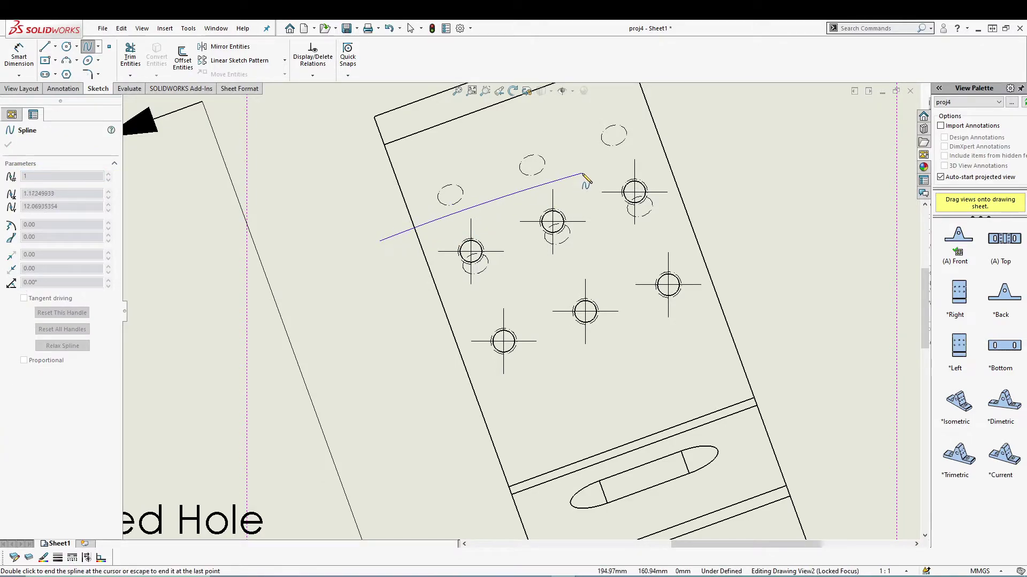
click(686, 120)
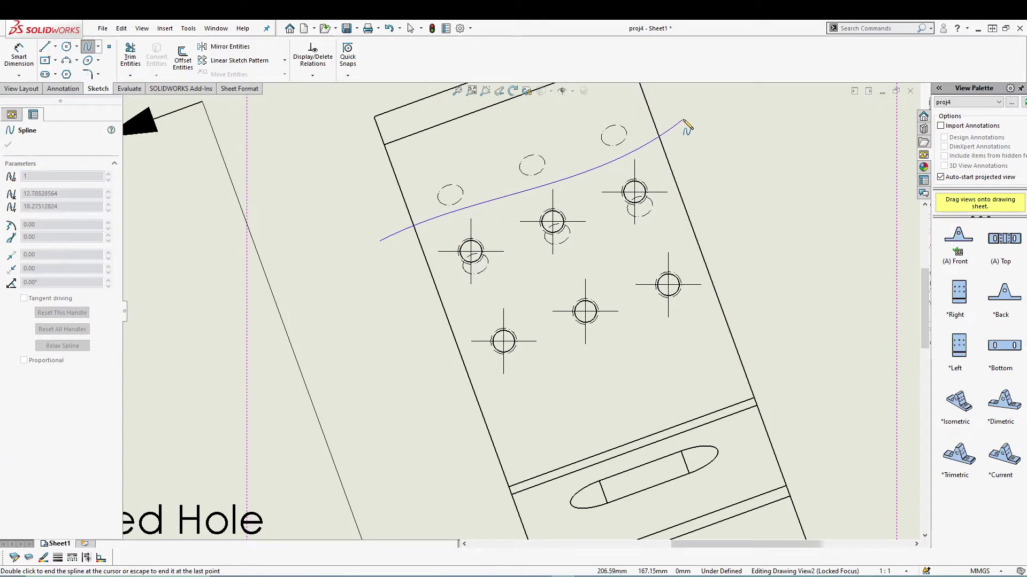
click(745, 286)
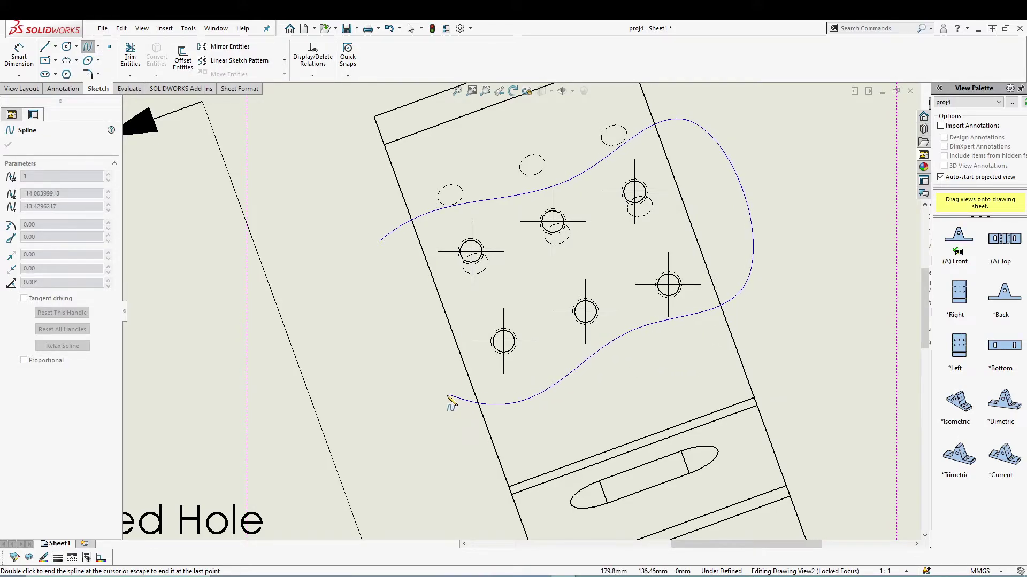
click(444, 401)
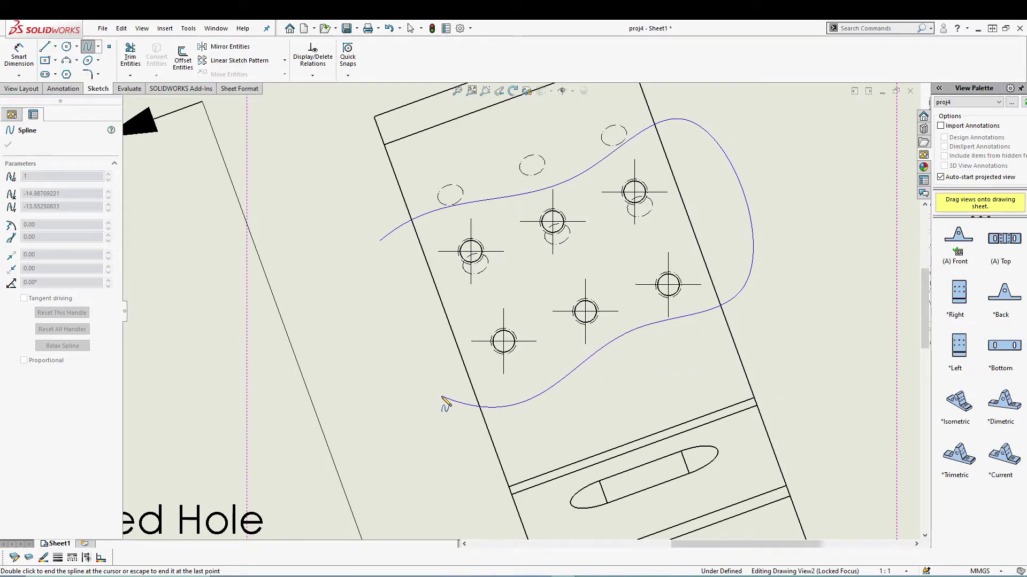
right_click(375, 258)
mouse_move(389, 280)
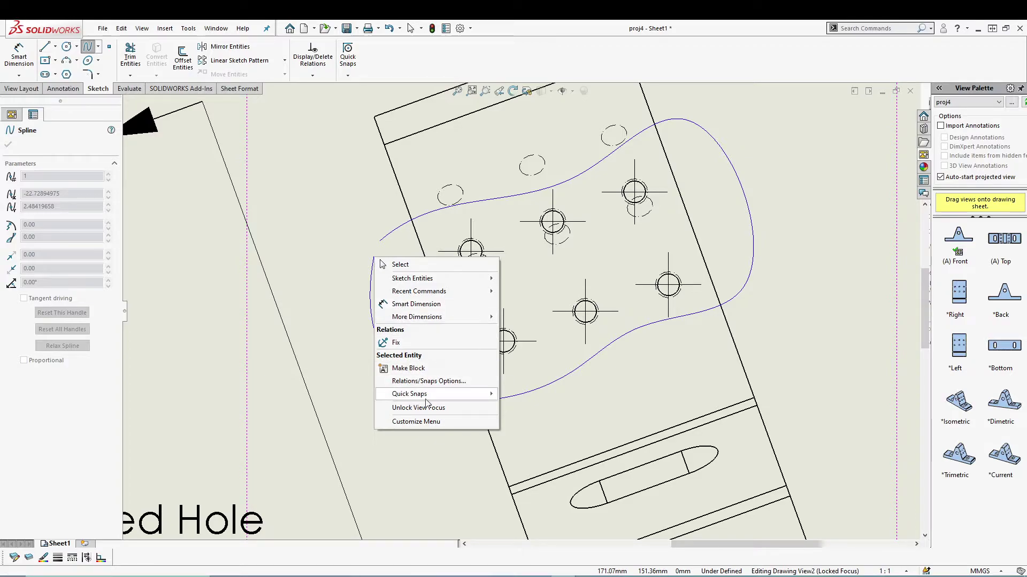
click(402, 248)
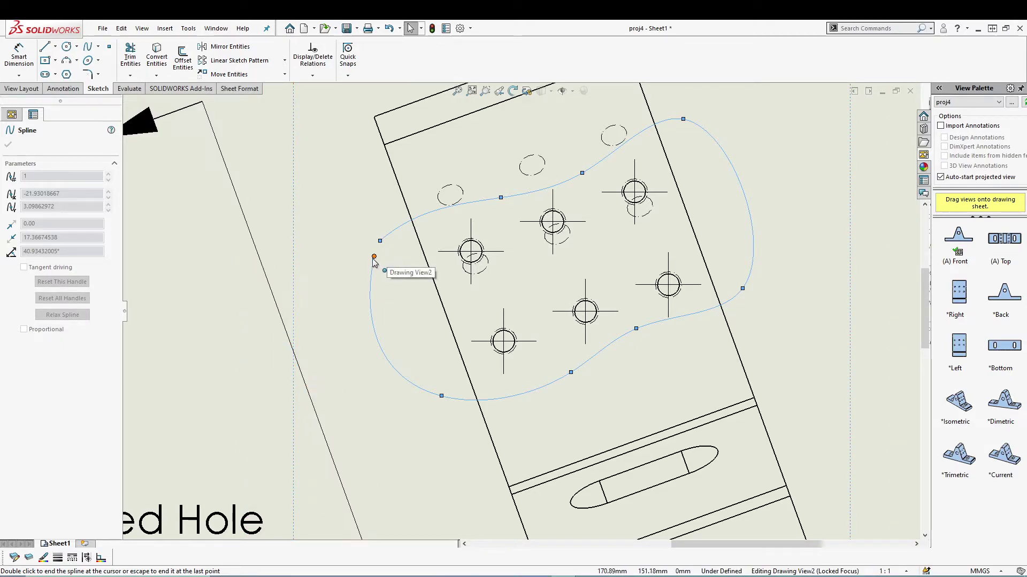
double_click(375, 256)
Add a Merge relation between the spline's start and end points to close it.
ctrl+click(380, 241)
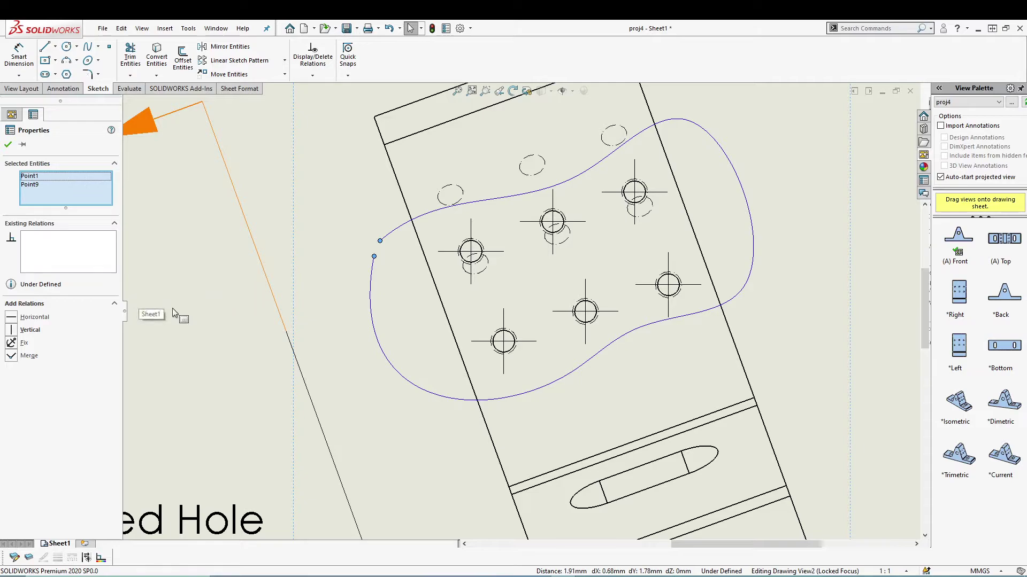
click(14, 362)
click(8, 144)
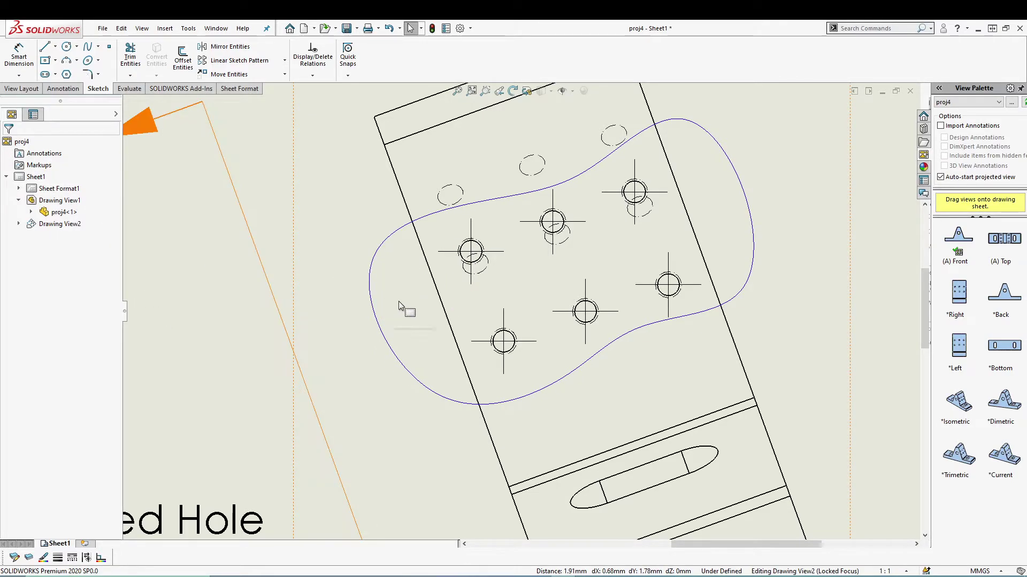
Crop VIEW A-A to the closed spline and fit the whole sheet in view.
click(21, 89)
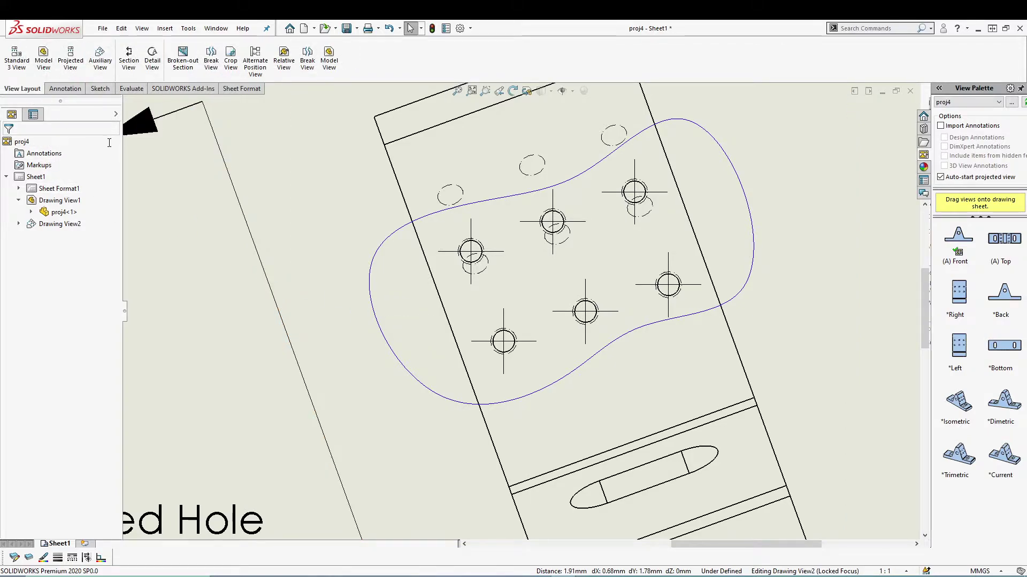
click(231, 62)
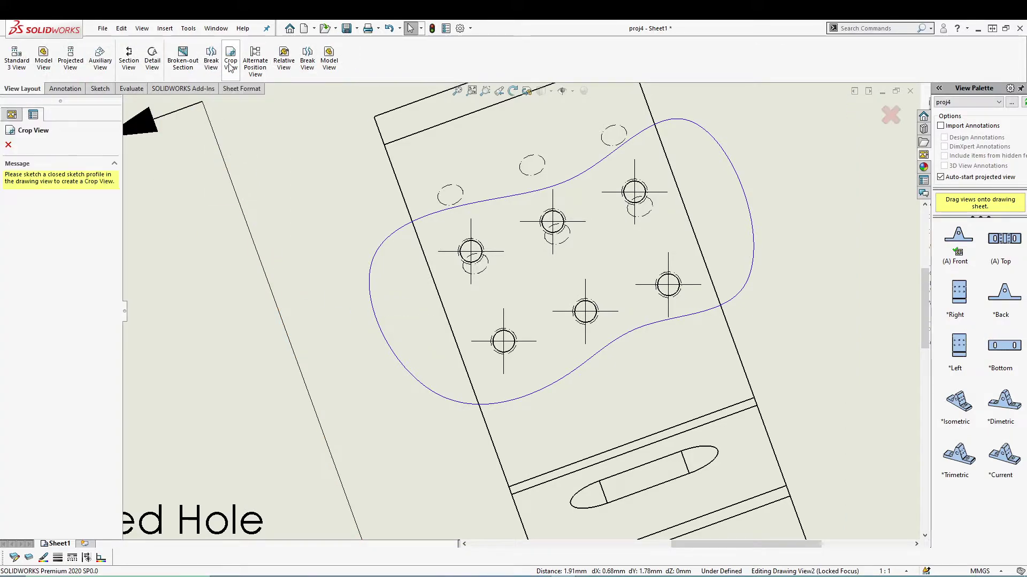
click(382, 242)
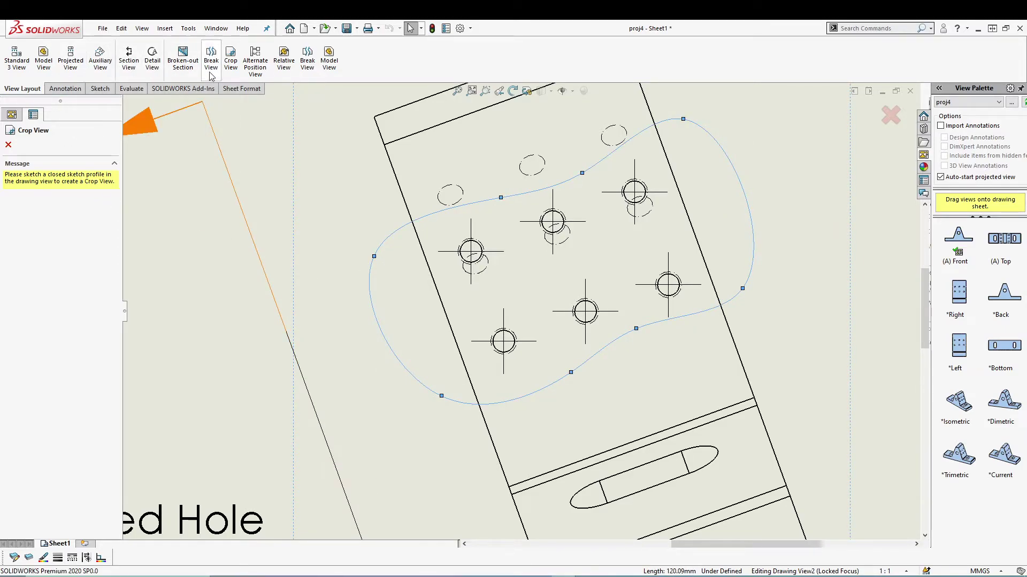
click(230, 63)
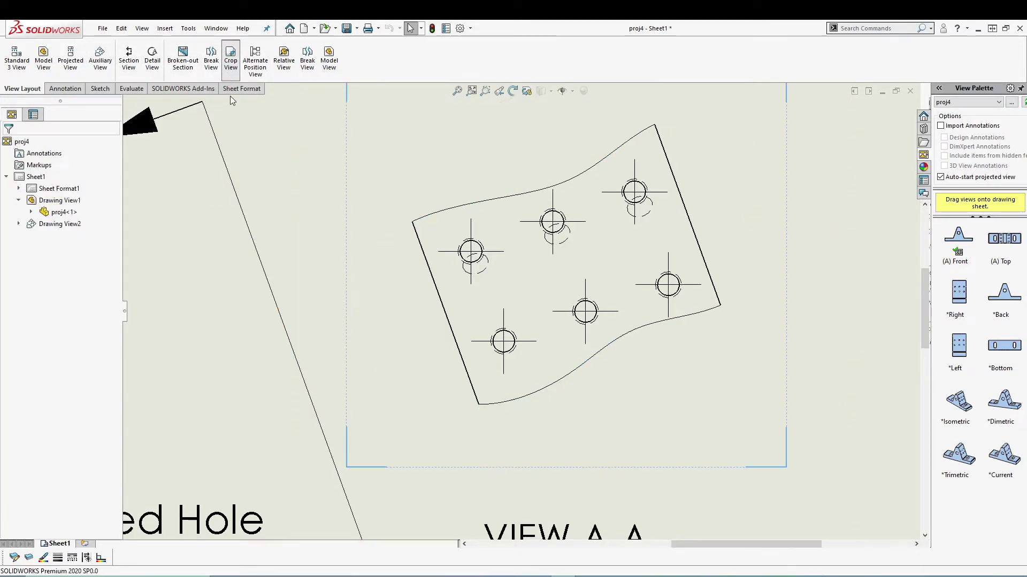
key(z)
key(z)
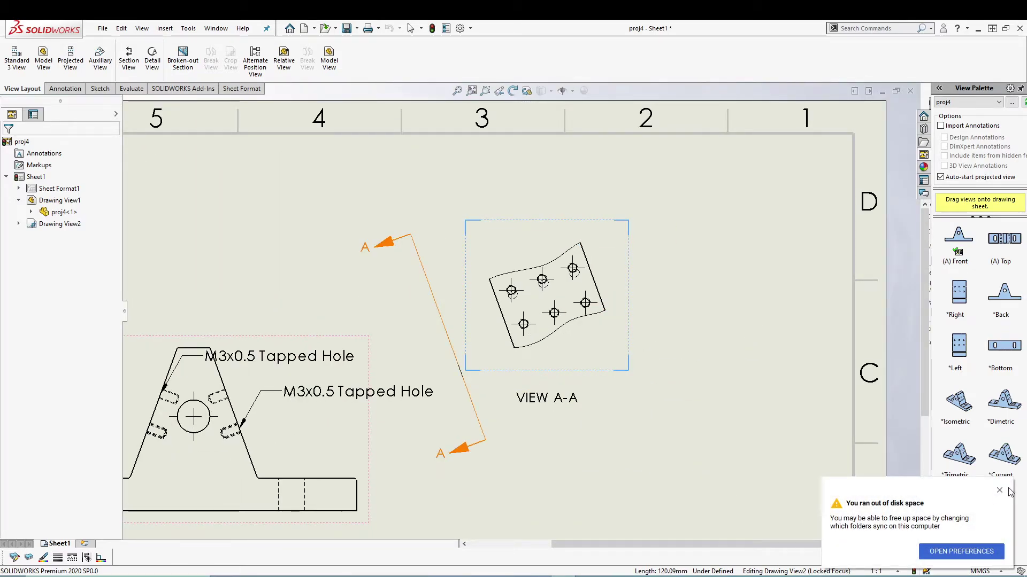
click(999, 491)
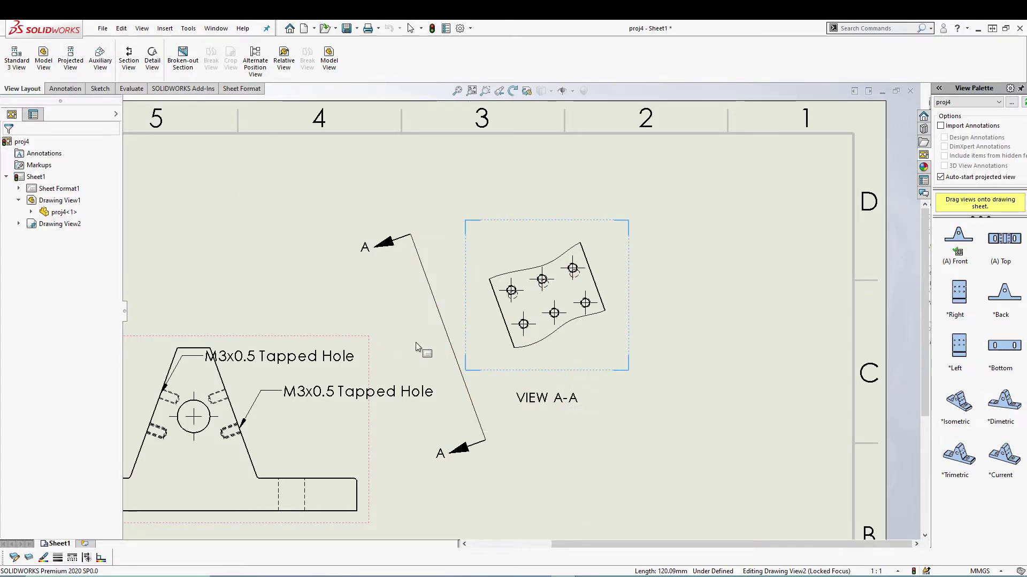
Try VIEW A-A's crop outline options, settling on the smooth outline.
click(628, 340)
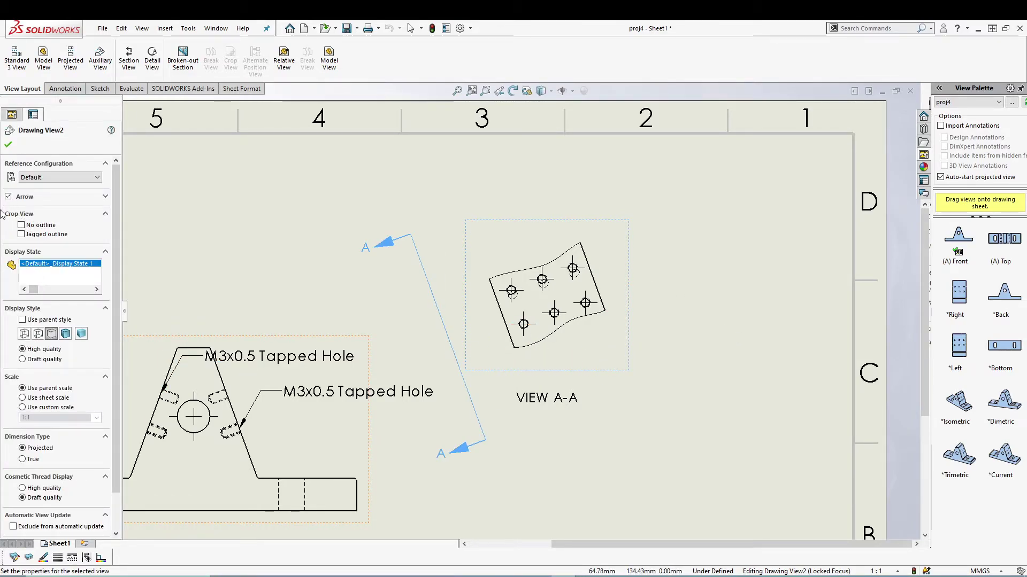
click(20, 225)
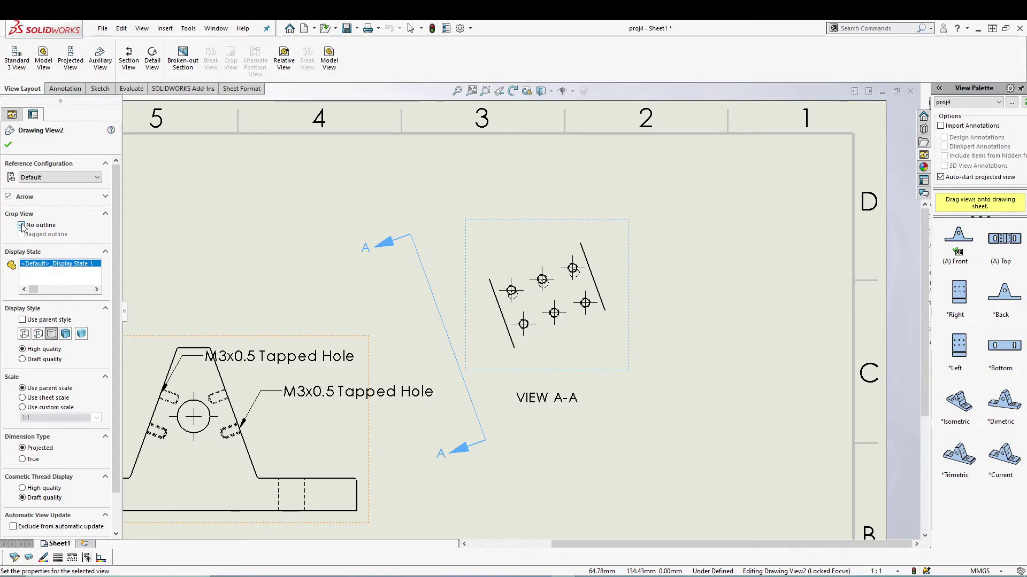
click(22, 235)
click(22, 236)
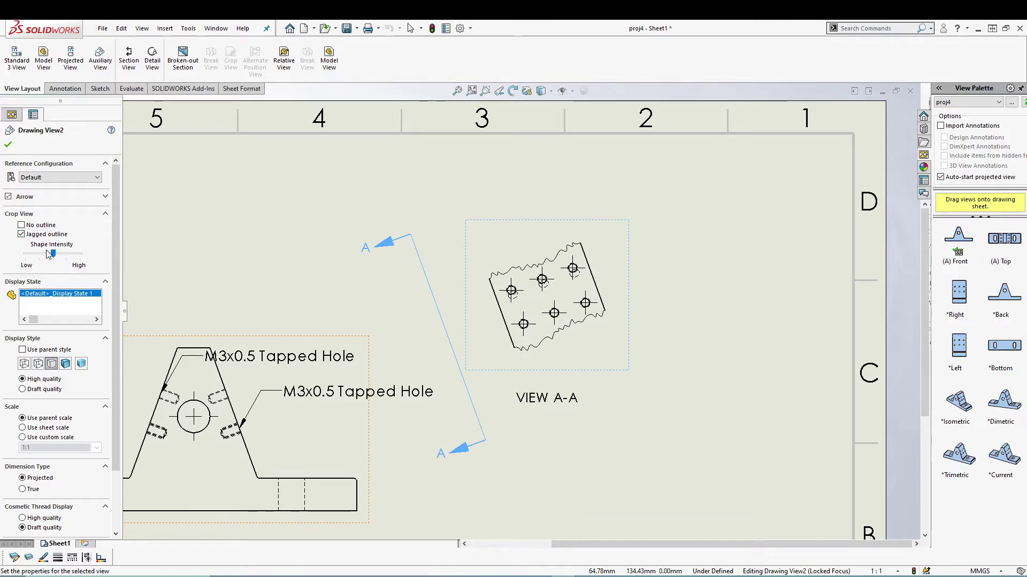
click(22, 235)
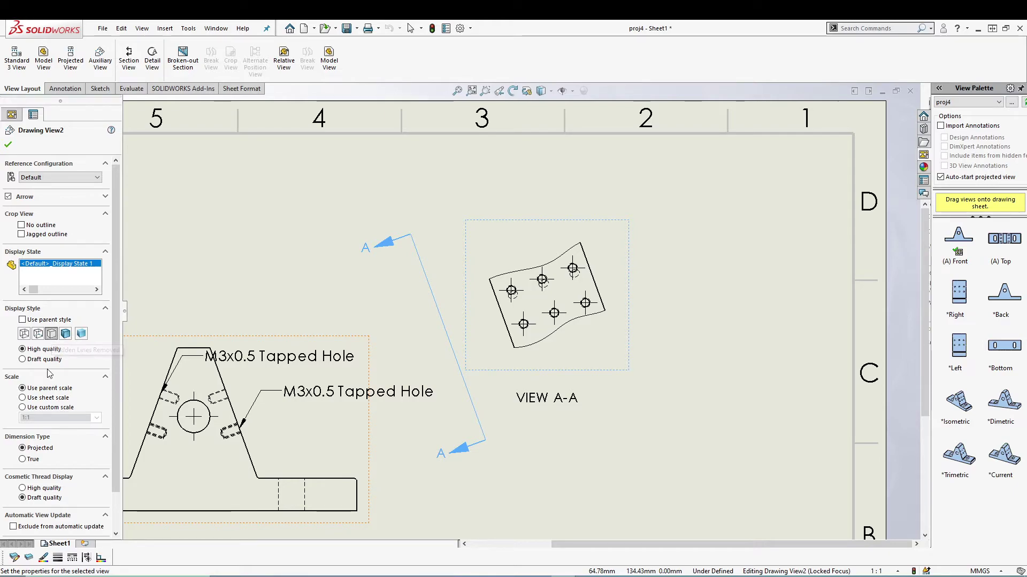
Cycle VIEW A-A's display styles, ending on Hidden Lines Removed.
click(24, 335)
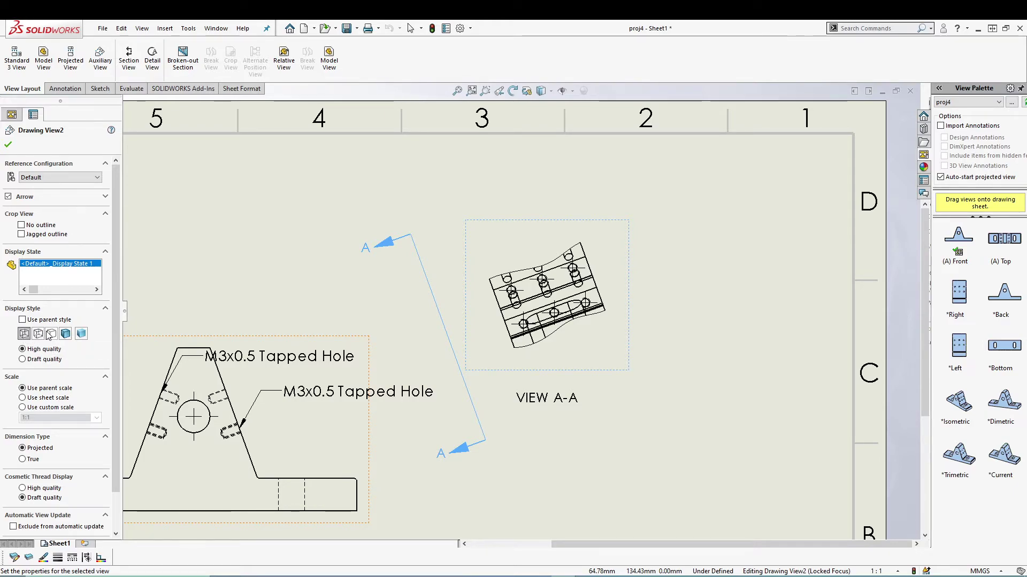
click(39, 335)
click(51, 336)
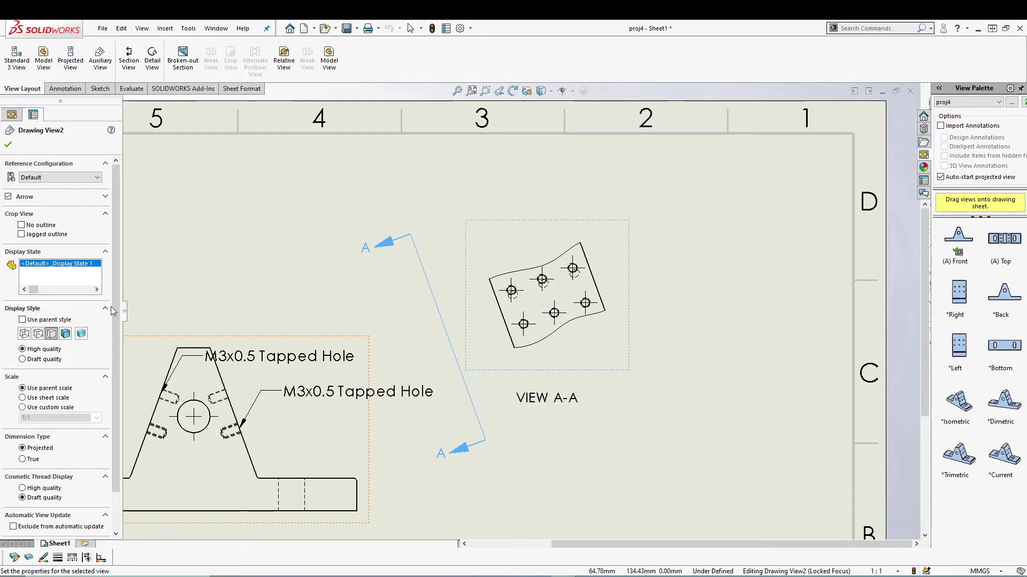
scroll(114, 364, down, 2)
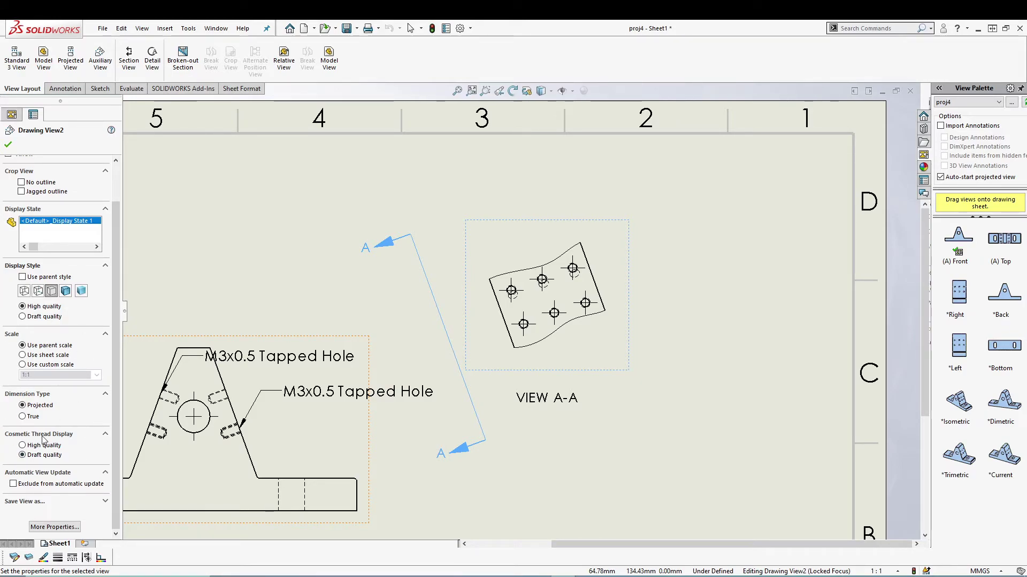
Close View A-A's settings and recentre the drawing sheet.
click(9, 146)
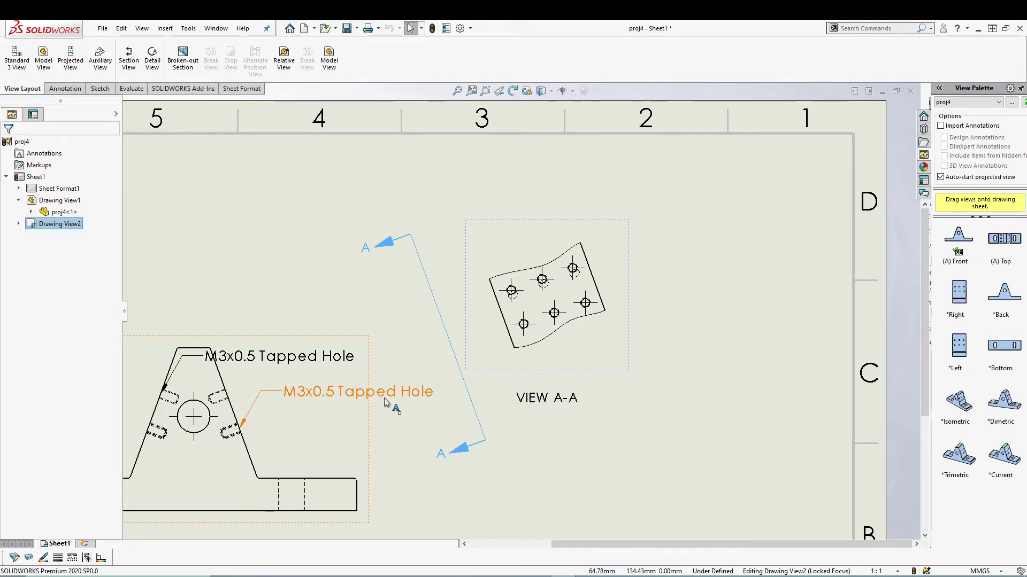
key(f)
scroll(630, 455, up, 4)
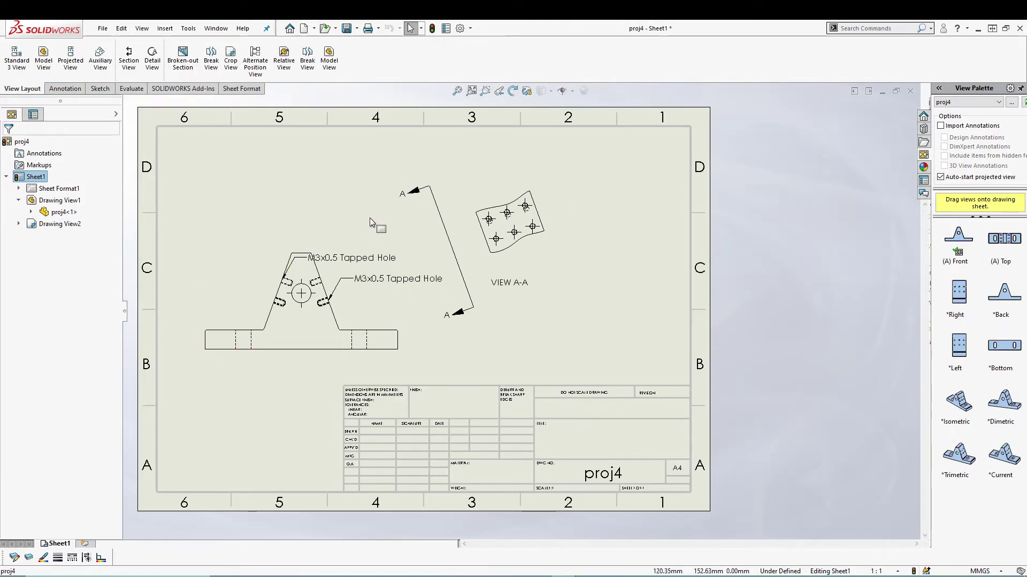
middle_drag(370, 218, 433, 224)
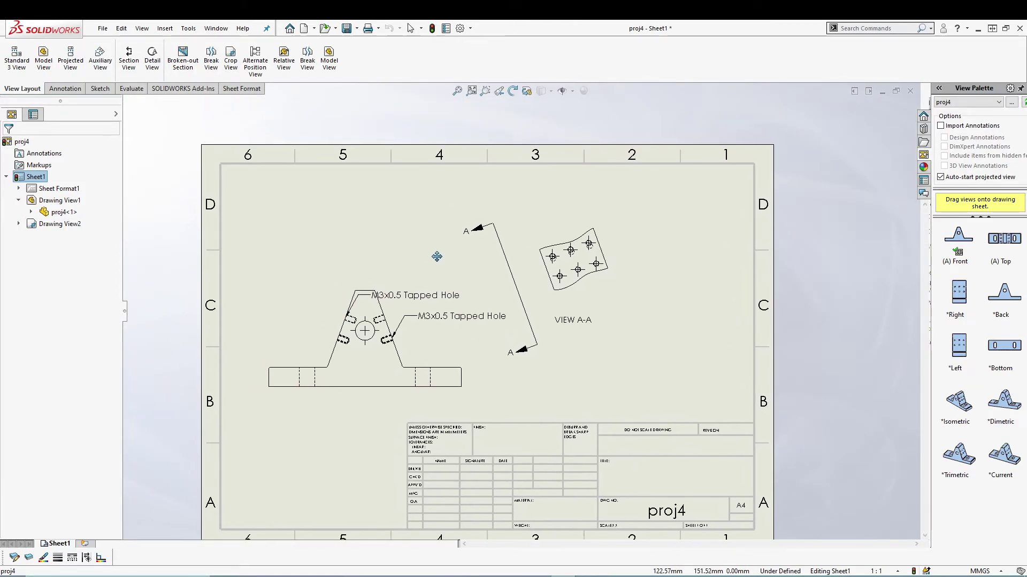
Remove the crop from View A-A with Crop View > Remove Crop.
click(597, 263)
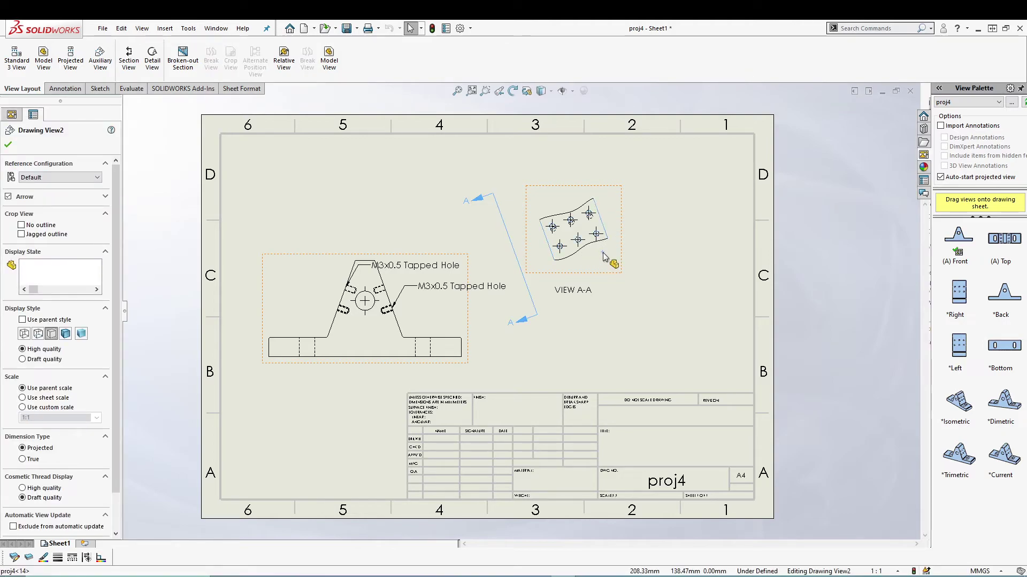
right_click(603, 257)
mouse_move(673, 359)
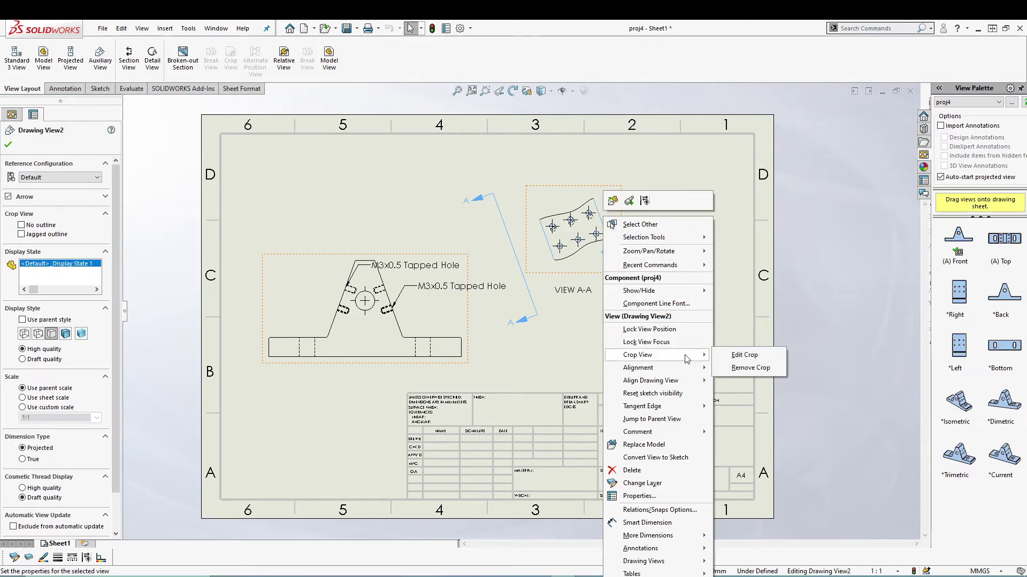
click(751, 368)
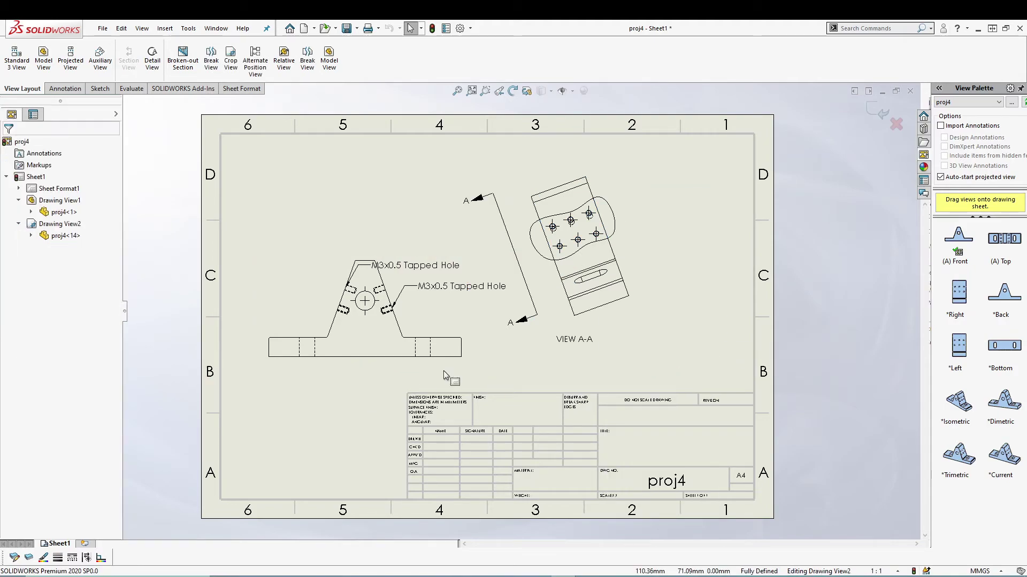
Reshape the spline's lower-left curve with its handles, then rebuild to re-crop View A-A.
click(563, 262)
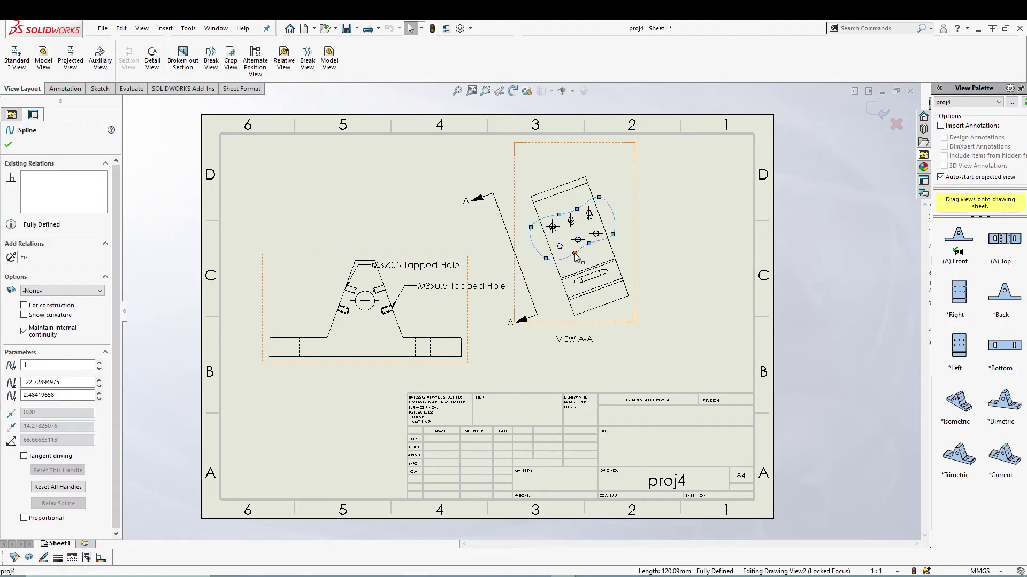
click(576, 254)
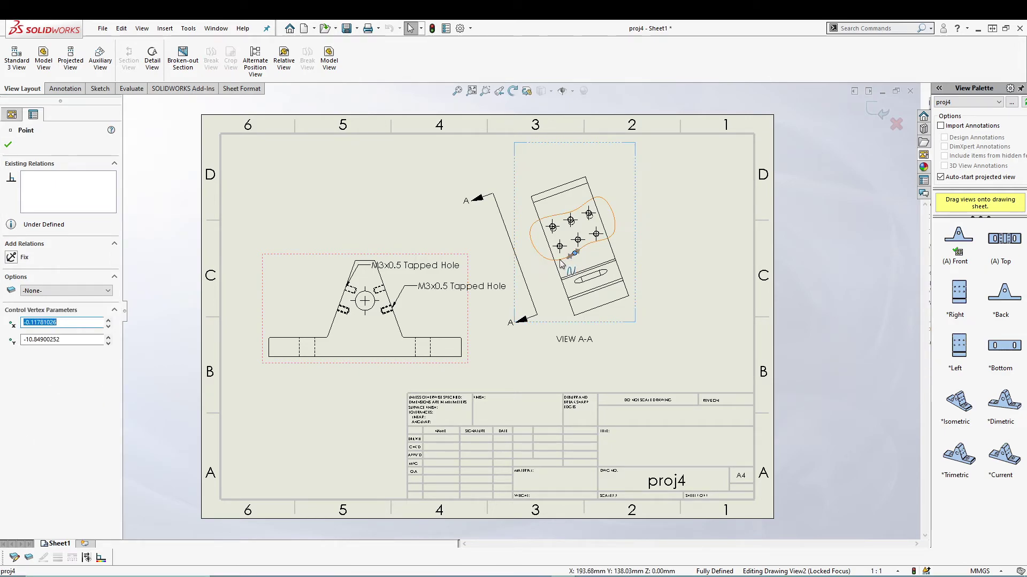
scroll(578, 259, up, 1)
scroll(577, 259, down, 5)
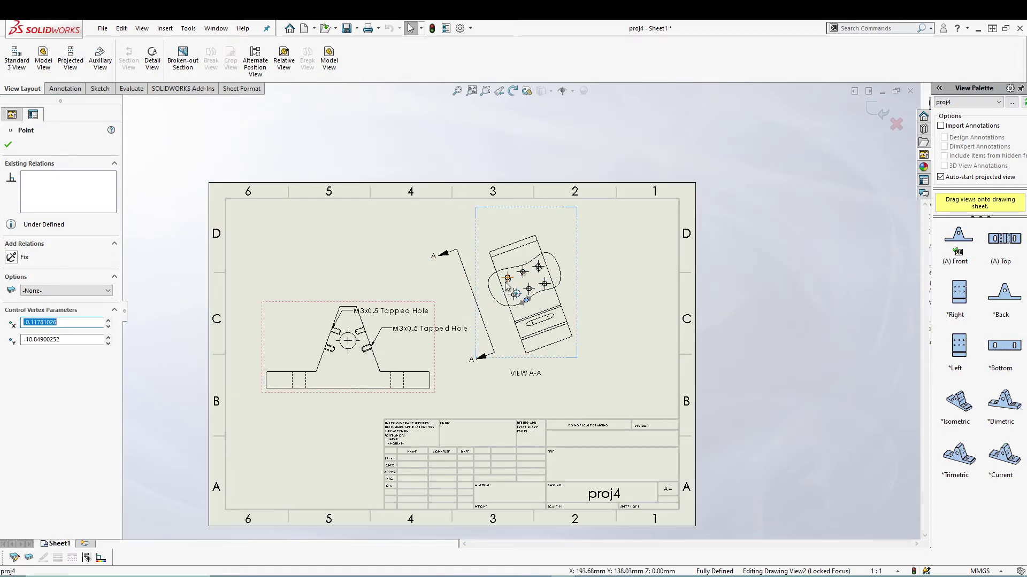
click(540, 268)
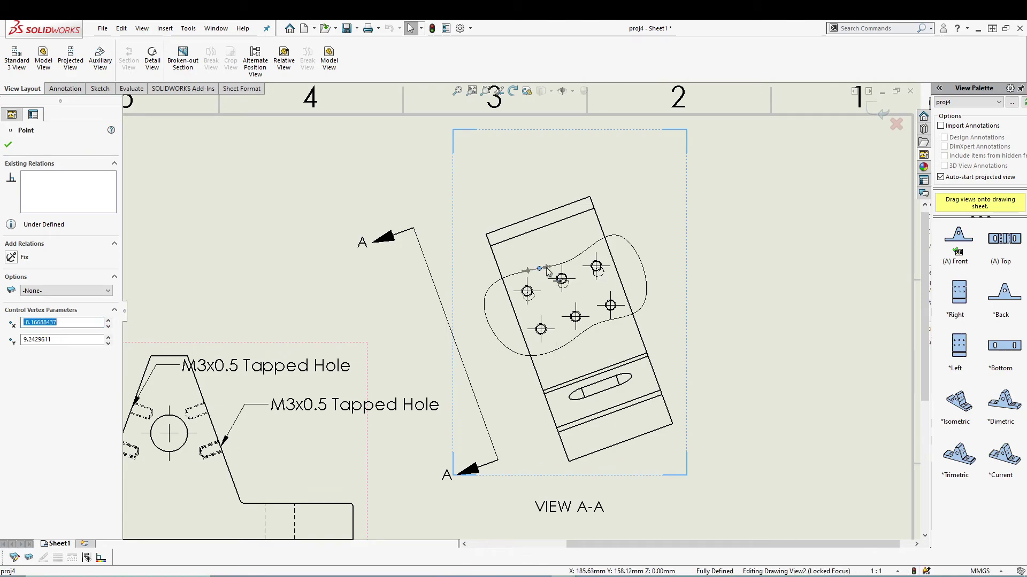
click(582, 261)
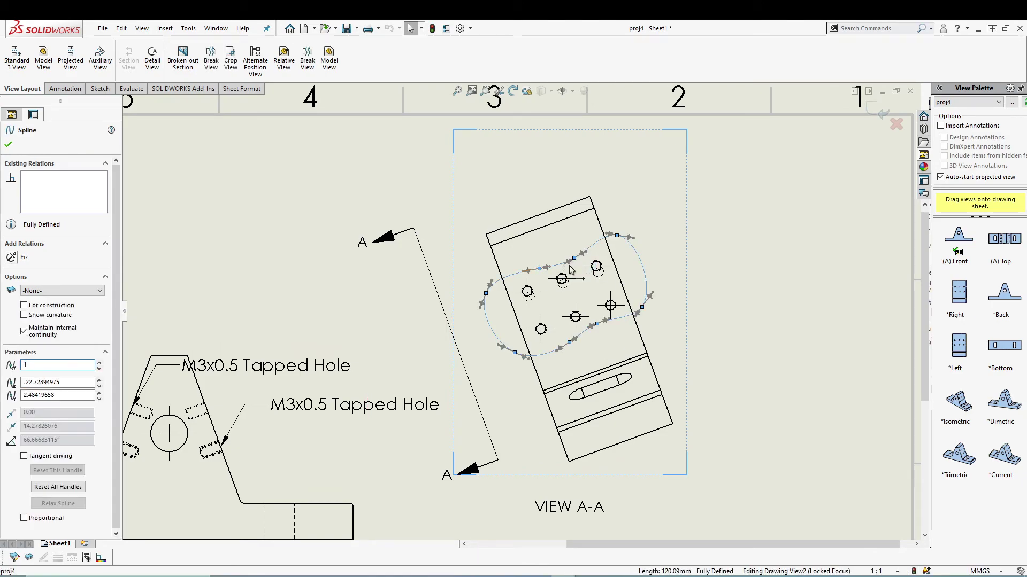
mouse_move(501, 348)
mouse_down()
mouse_move(476, 340)
mouse_move(492, 353)
mouse_up()
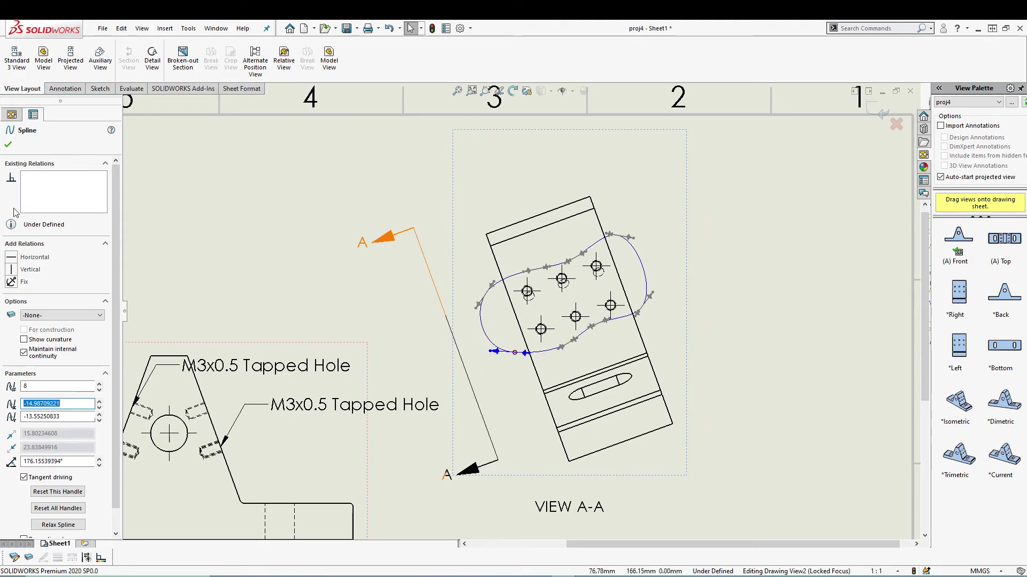
click(8, 146)
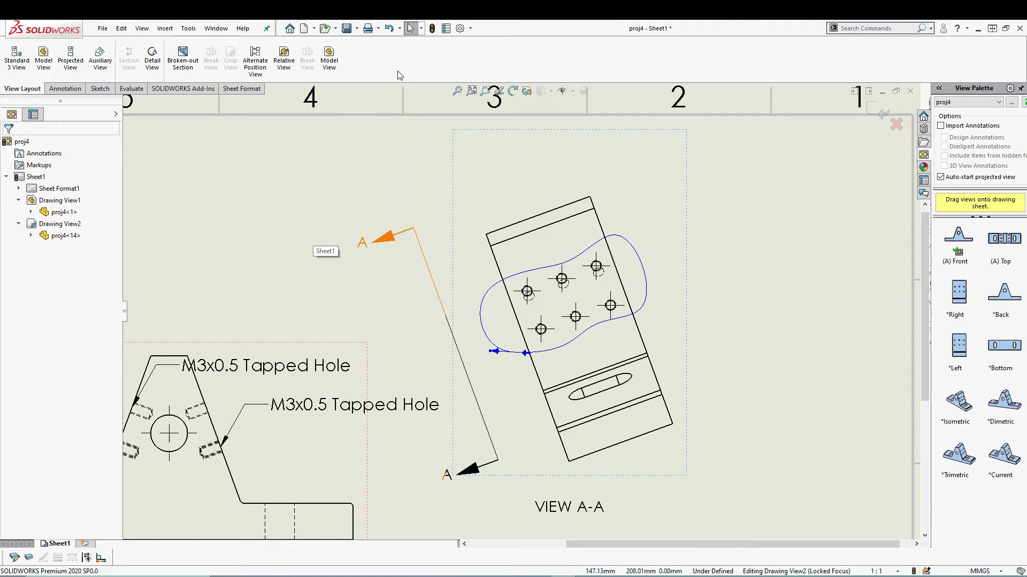
click(432, 27)
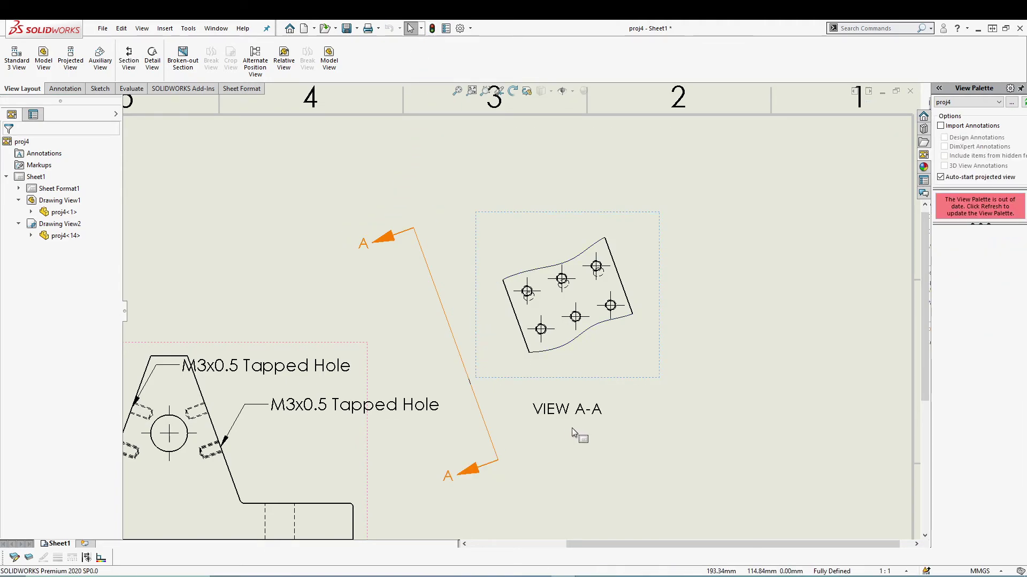
key(f)
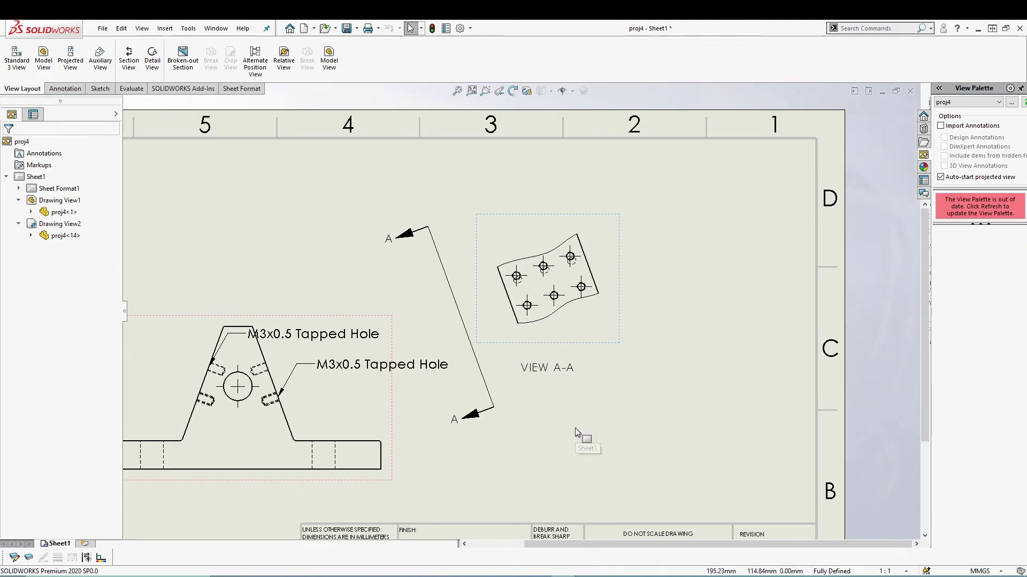
right_click(595, 260)
mouse_move(683, 345)
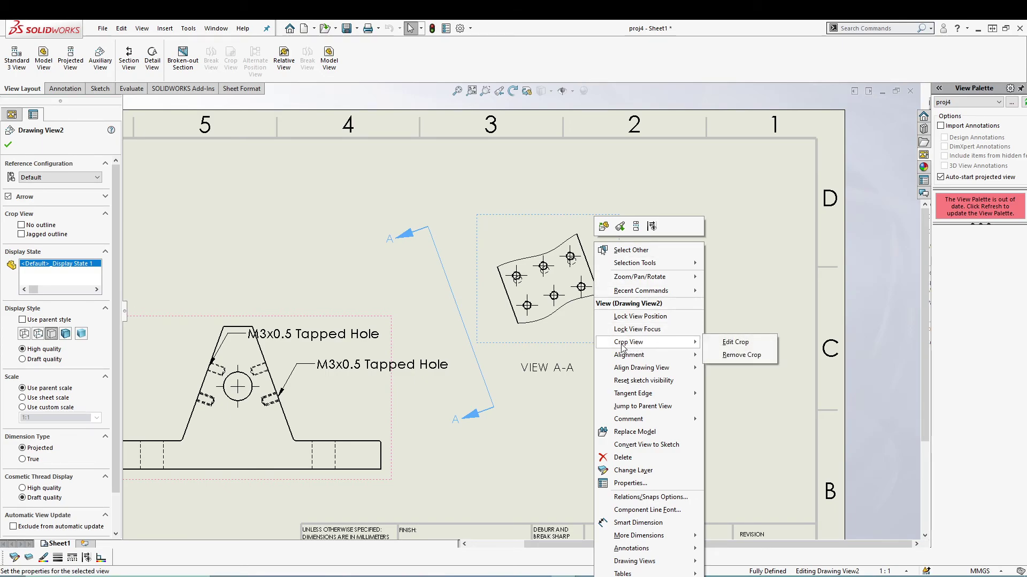
right_click(567, 235)
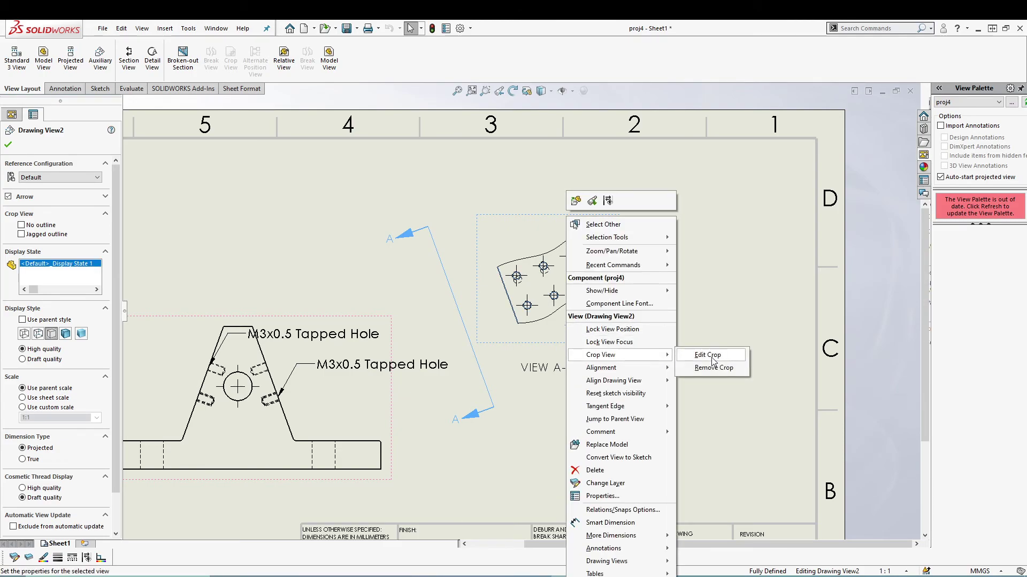
click(732, 291)
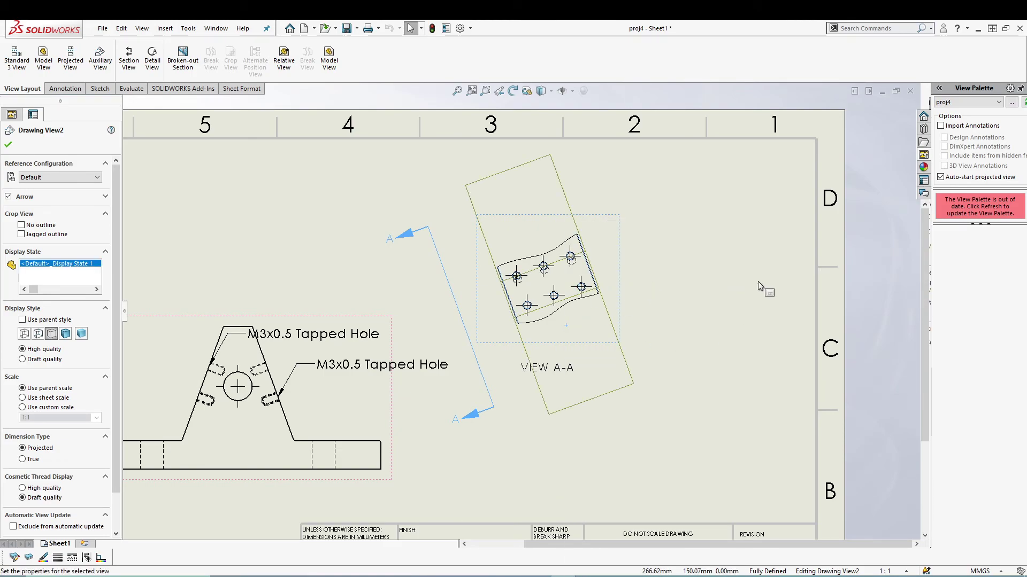
click(717, 304)
Reposition the views: front view toward the sheet centre, View A-A to the upper-right corner along its alignment.
key(f)
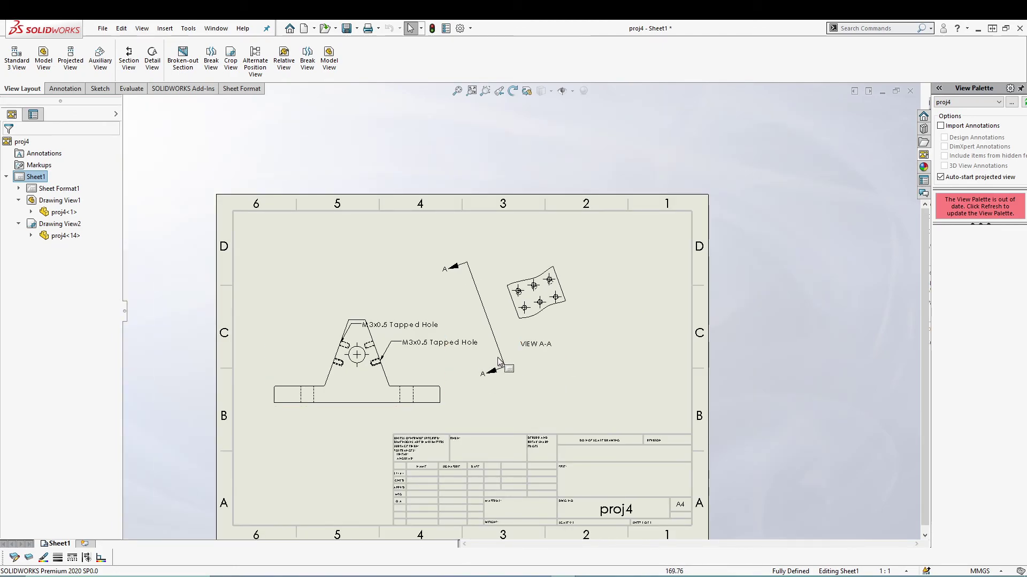
mouse_move(373, 319)
mouse_down()
mouse_move(412, 291)
mouse_move(447, 288)
mouse_move(443, 304)
mouse_move(482, 297)
mouse_move(404, 289)
mouse_up()
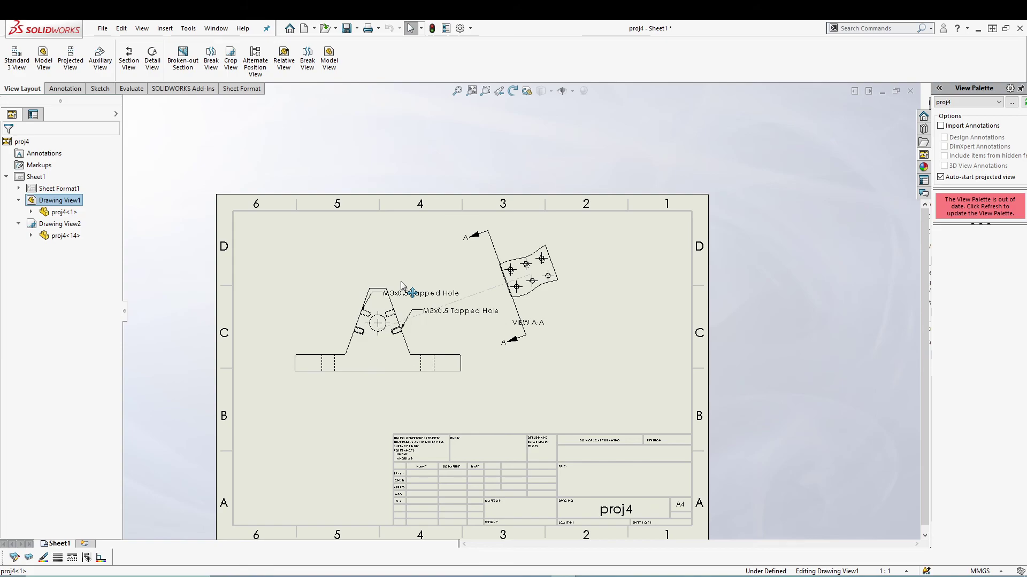
click(572, 271)
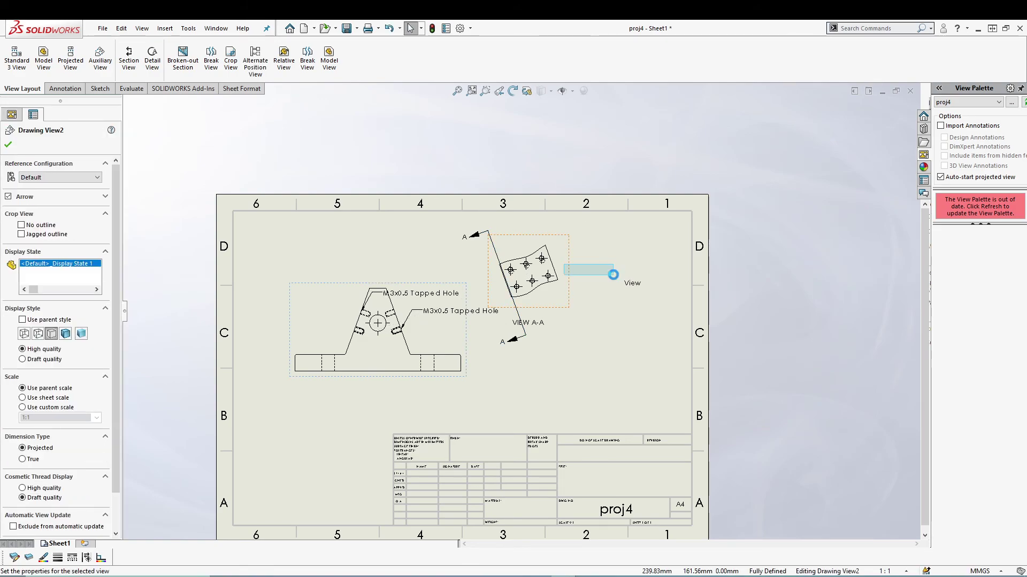
drag(572, 271, 679, 297)
mouse_move(381, 283)
mouse_down()
mouse_move(400, 299)
mouse_move(432, 293)
mouse_up()
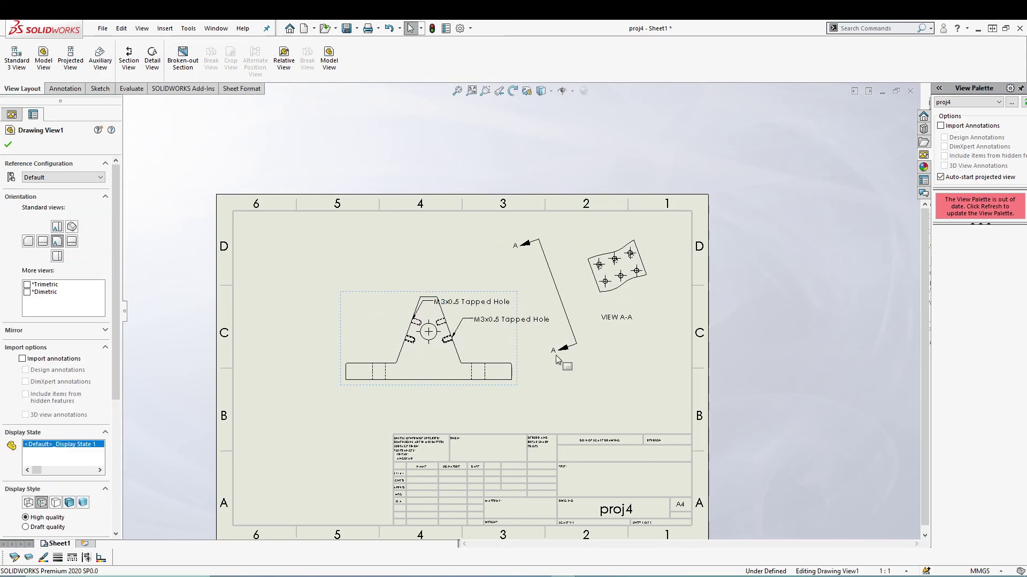
click(595, 390)
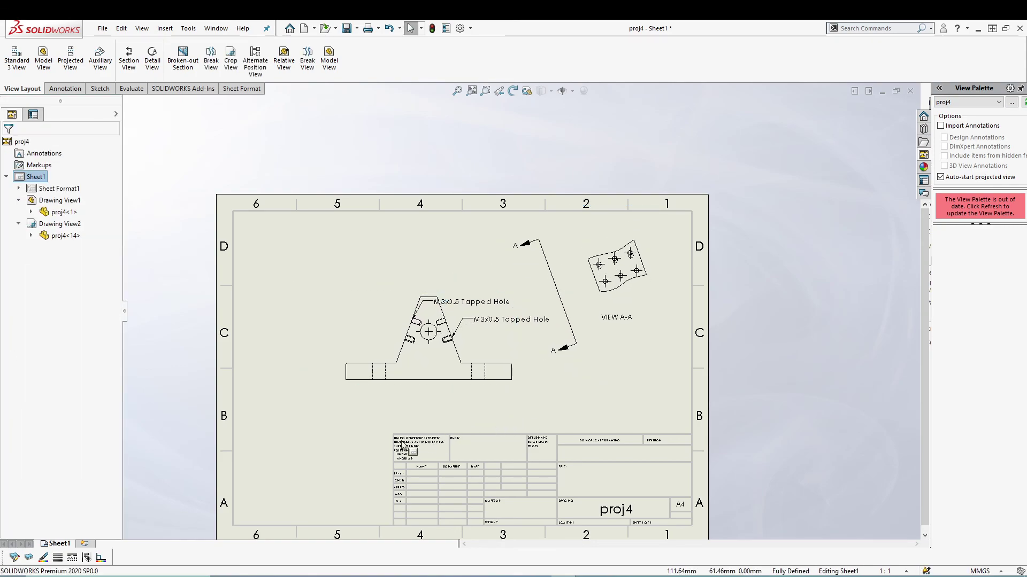
click(457, 91)
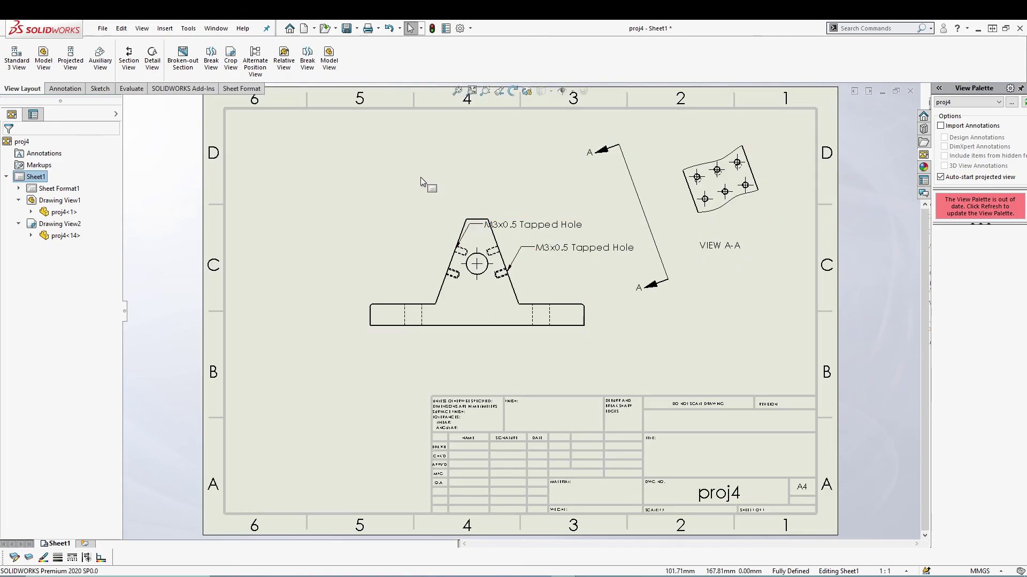